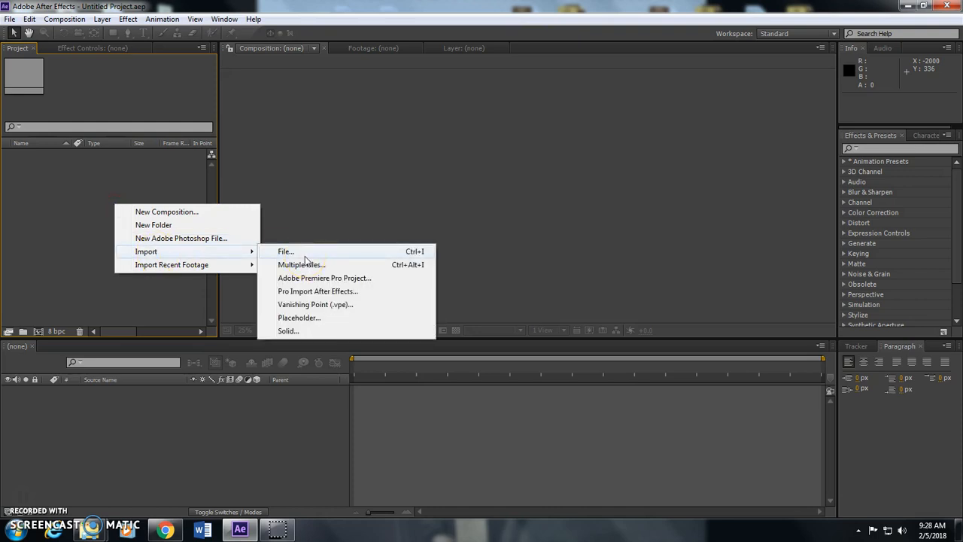
# Step: Import the clips MVI_0829, MVI_0830 and MVI_0831 from the harry potter footage folder
pyautogui.click(10, 19)
pyautogui.moveTo(69, 174)
pyautogui.click(263, 177)
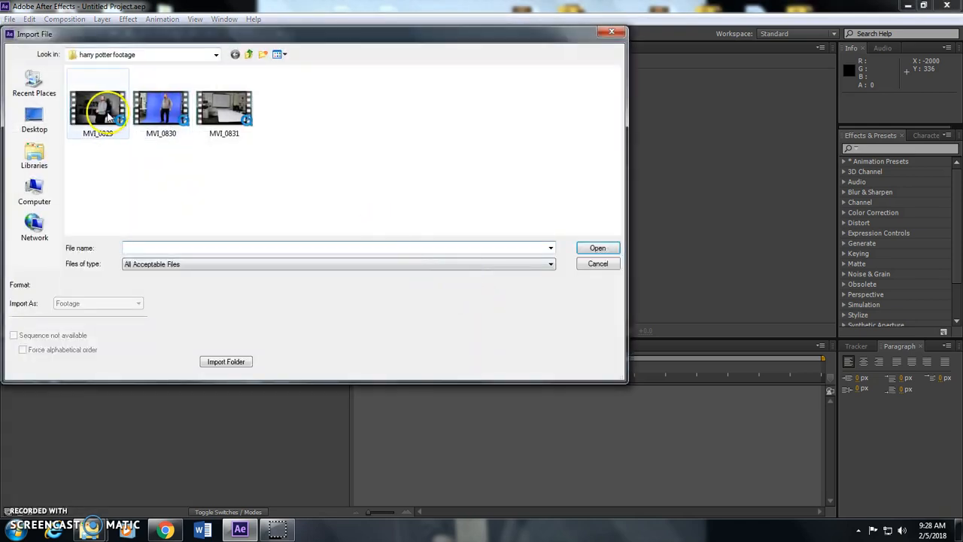
pyautogui.moveTo(310, 202); pyautogui.dragTo(58, 79)
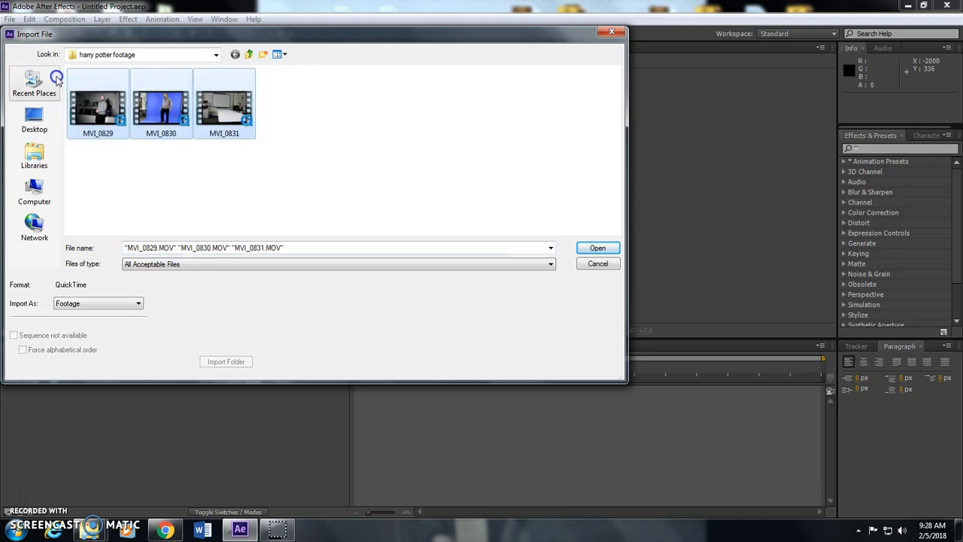
pyautogui.click(598, 249)
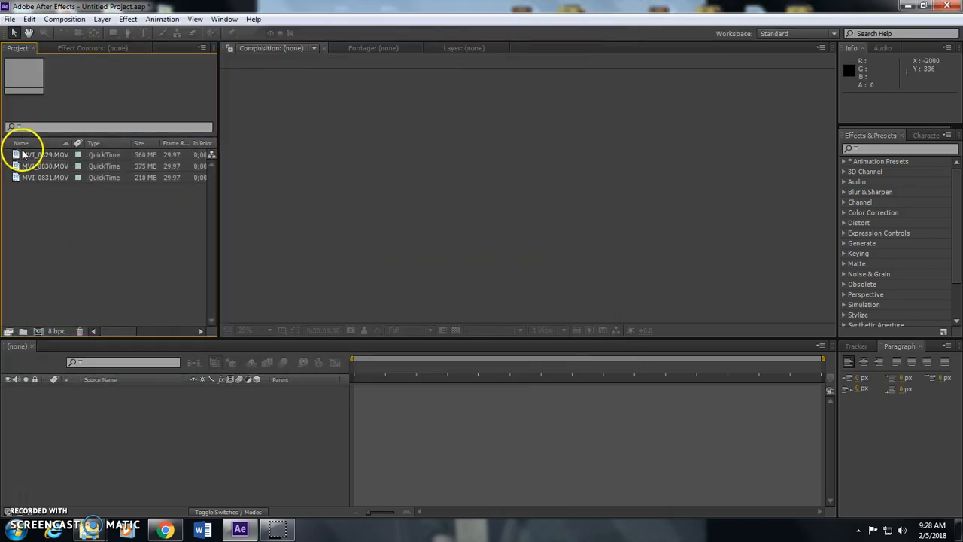
# Step: Create a new composition from the MVI_0829.MOV footage
pyautogui.click(22, 155)
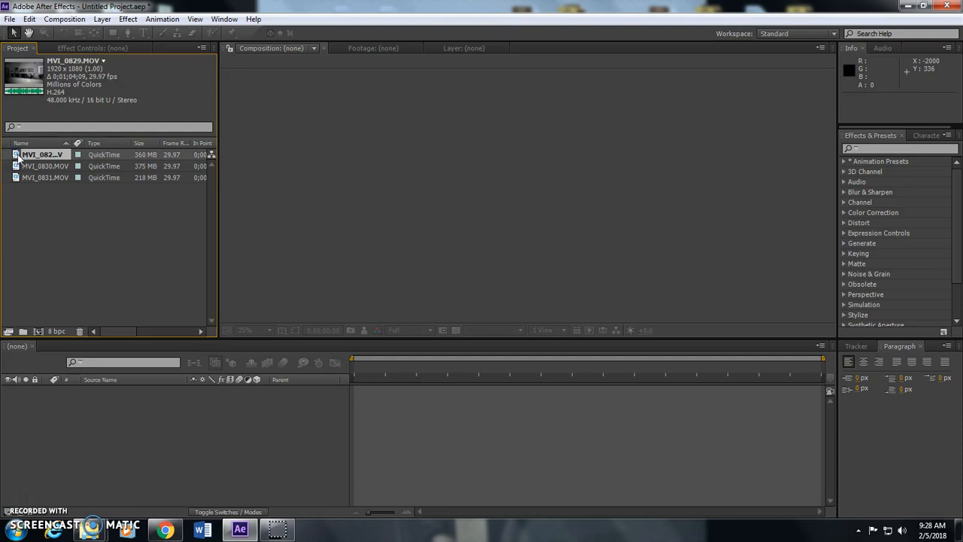
pyautogui.rightClick(18, 156)
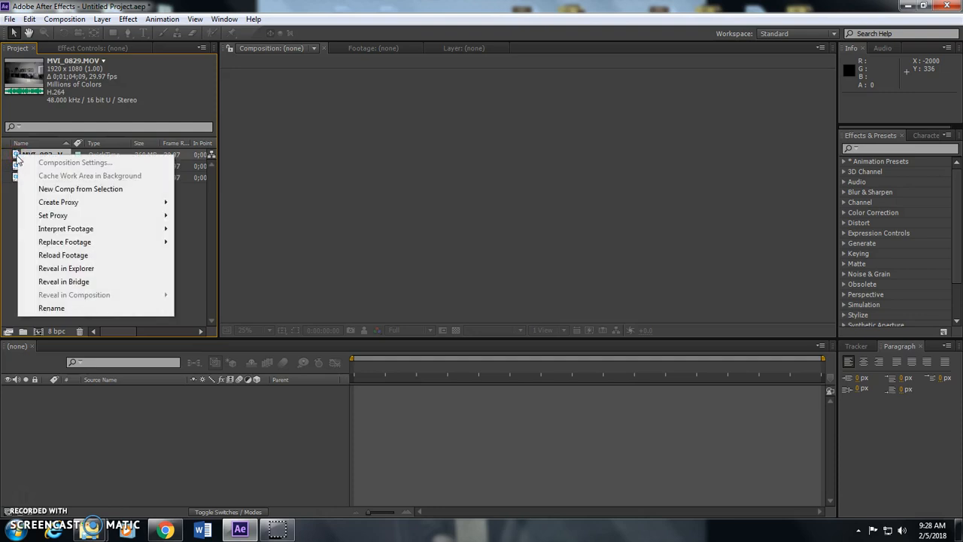
pyautogui.click(9, 194)
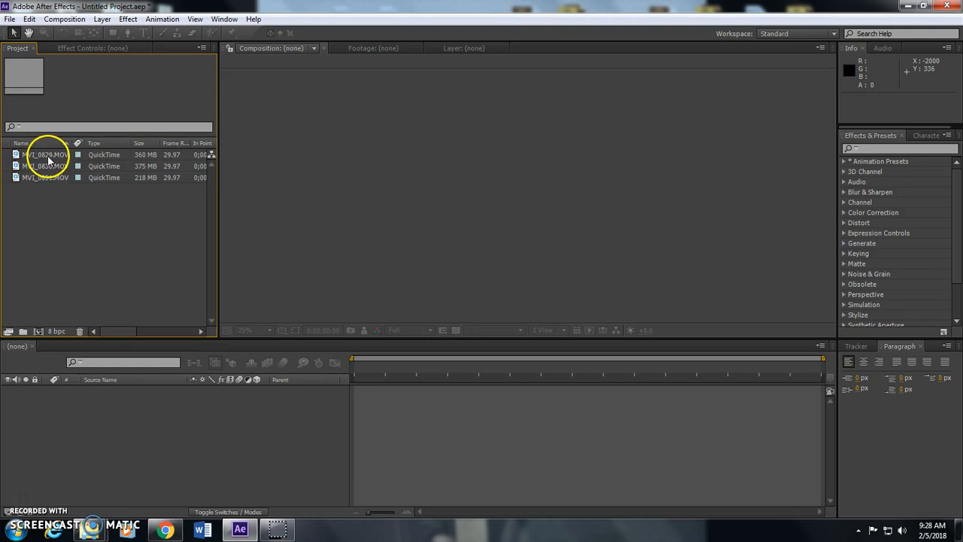
pyautogui.rightClick(38, 156)
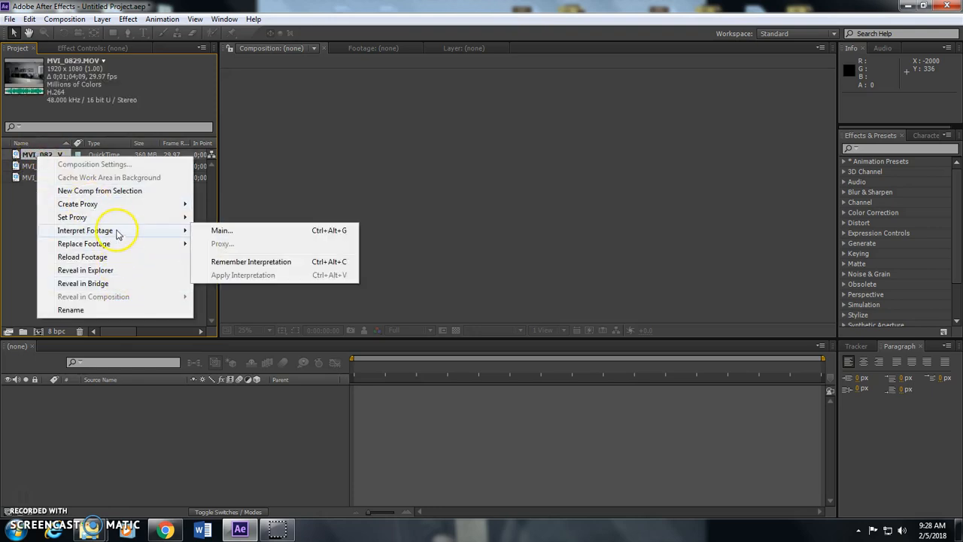
pyautogui.click(106, 191)
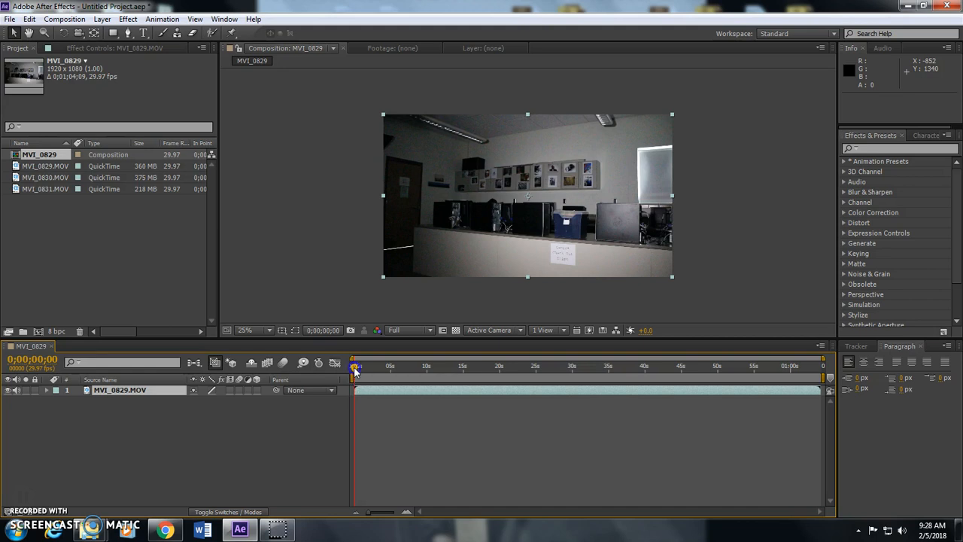
# Step: Split the MVI_0829.MOV layer at 0;00;02;22 to separate the opening shot of the empty room
pyautogui.moveTo(355, 370); pyautogui.dragTo(375, 374)
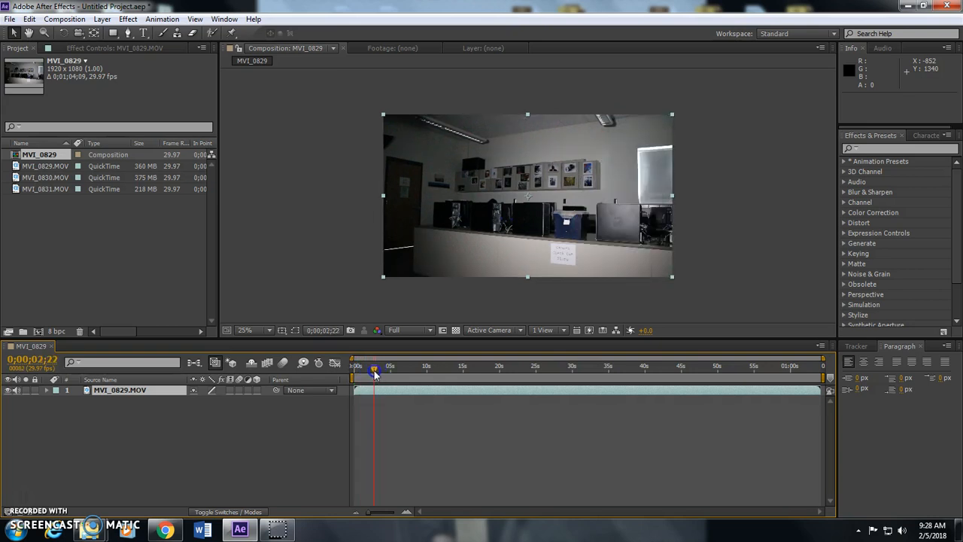
pyautogui.click(374, 390)
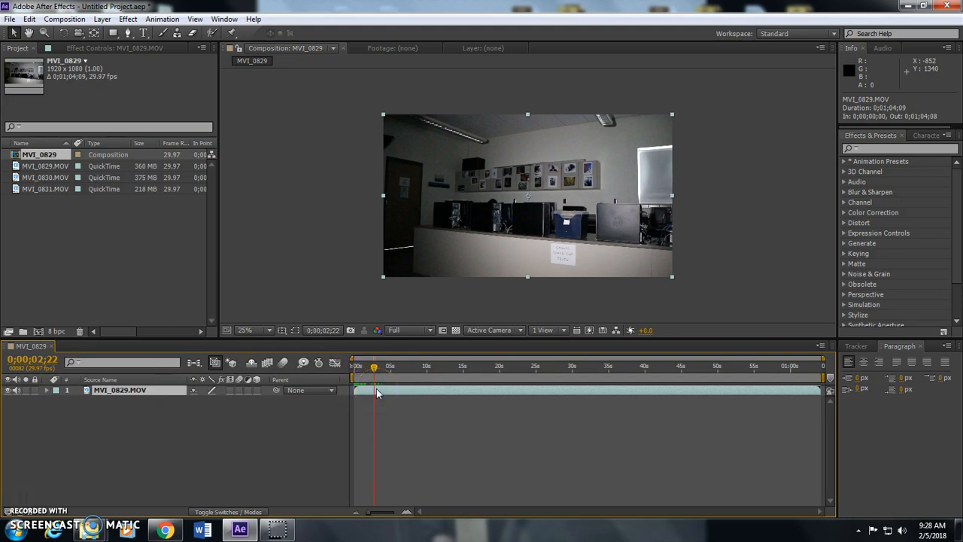
pyautogui.hotkey('ctrl', 'd')
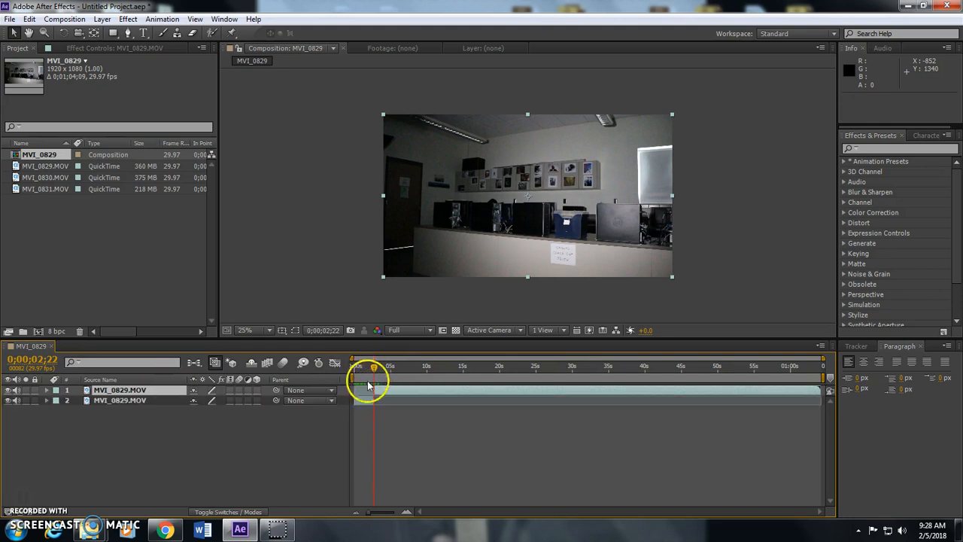
# Step: Trim the upper layer's start to 0;00;16;08 and split it at 0;00;16;09 to isolate a single frame of the jump
pyautogui.click(112, 401)
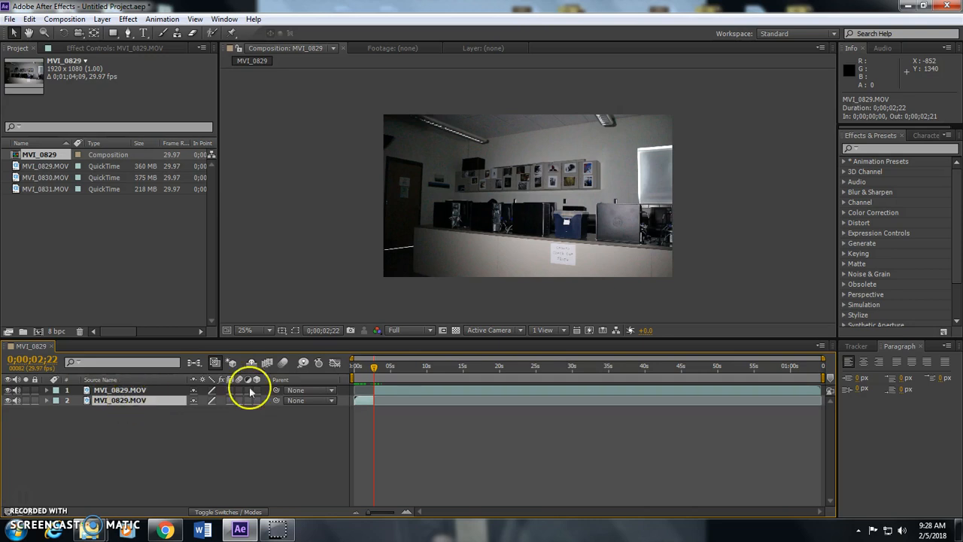
pyautogui.moveTo(373, 370); pyautogui.dragTo(472, 374)
pyautogui.moveTo(367, 389); pyautogui.dragTo(469, 393)
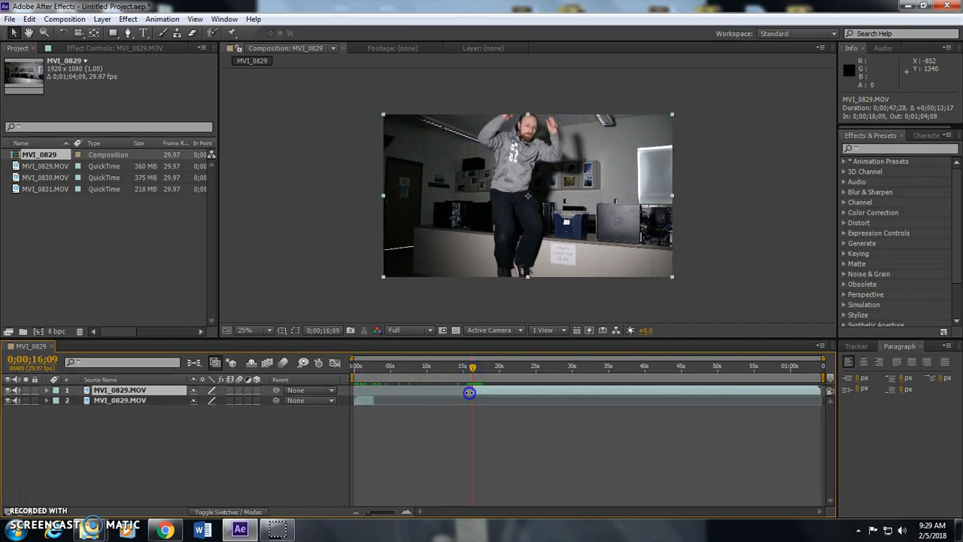
pyautogui.moveTo(372, 511); pyautogui.dragTo(402, 517)
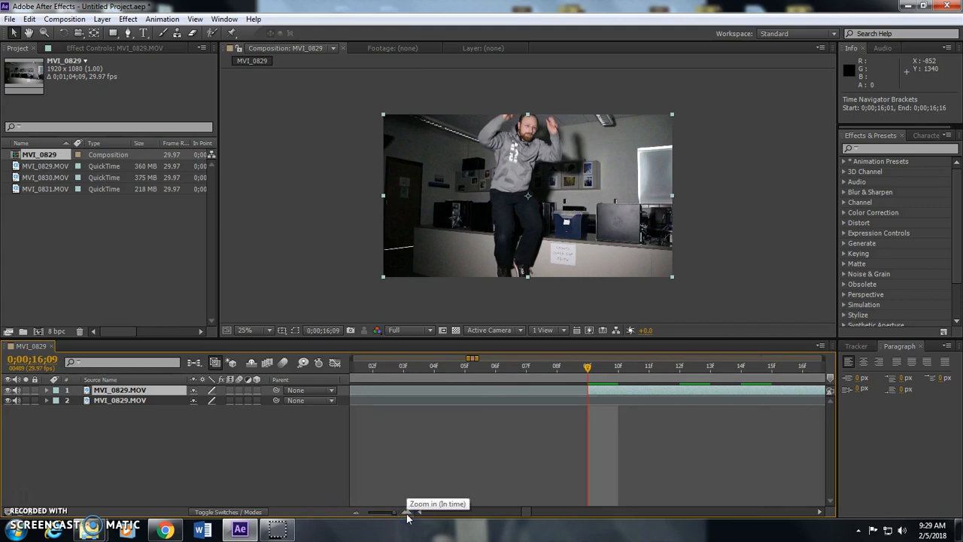
pyautogui.moveTo(586, 391); pyautogui.dragTo(560, 393)
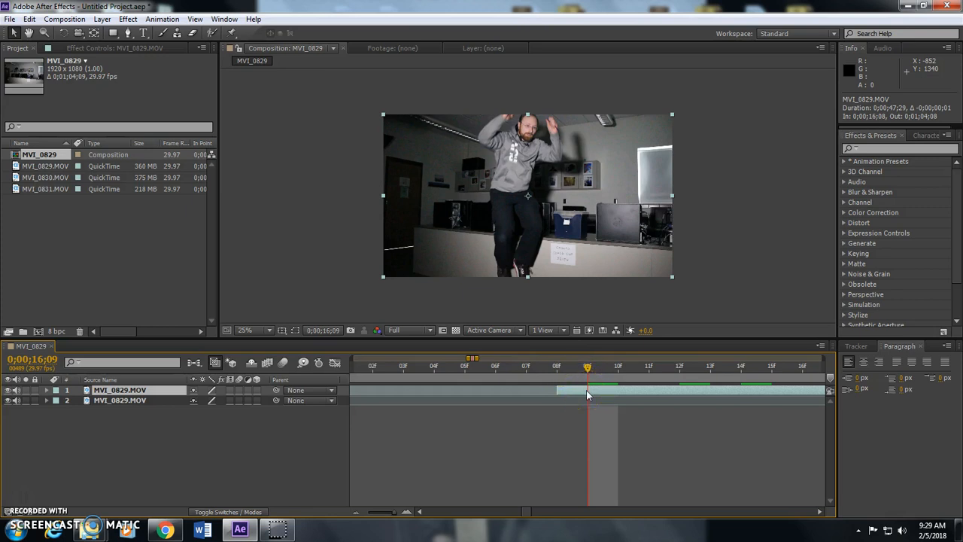
pyautogui.hotkey('ctrl', 'shift', 'd')
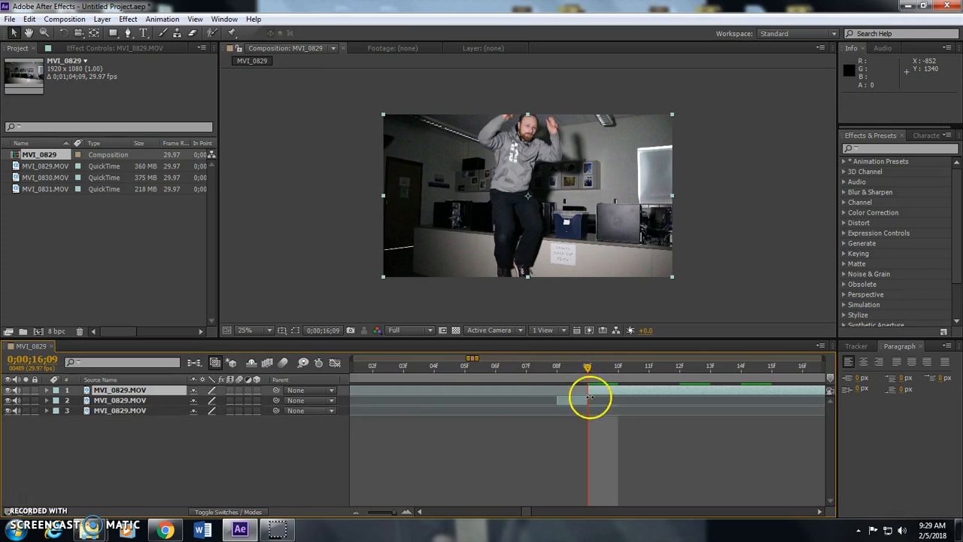
# Step: Apply Freeze Frame to the isolated one-frame layer of the man in mid-jump
pyautogui.click(572, 401)
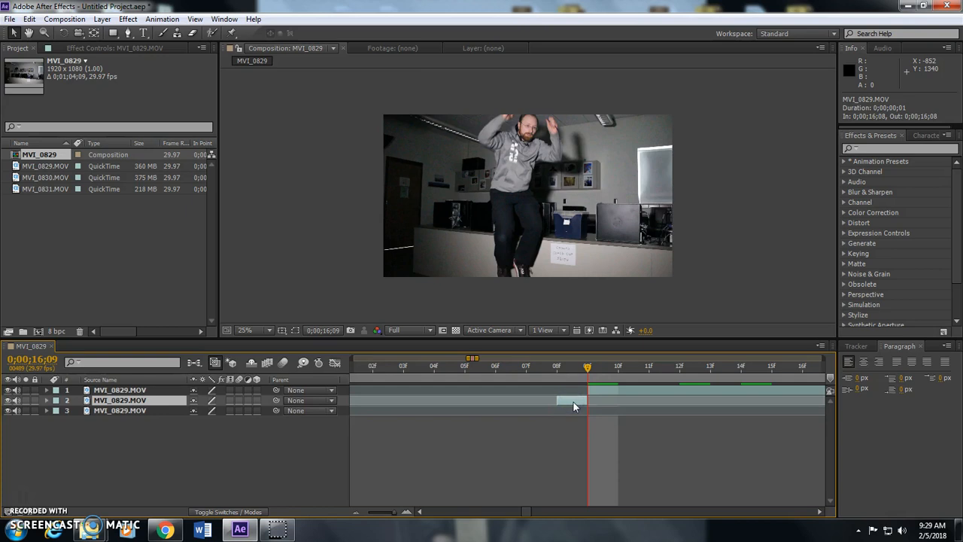
pyautogui.rightClick(574, 407)
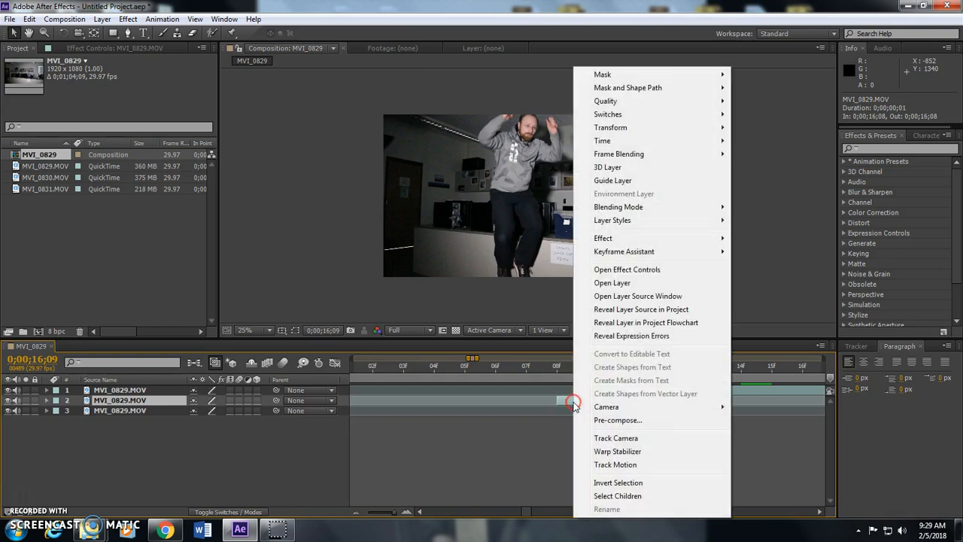
pyautogui.moveTo(631, 143)
pyautogui.click(768, 145)
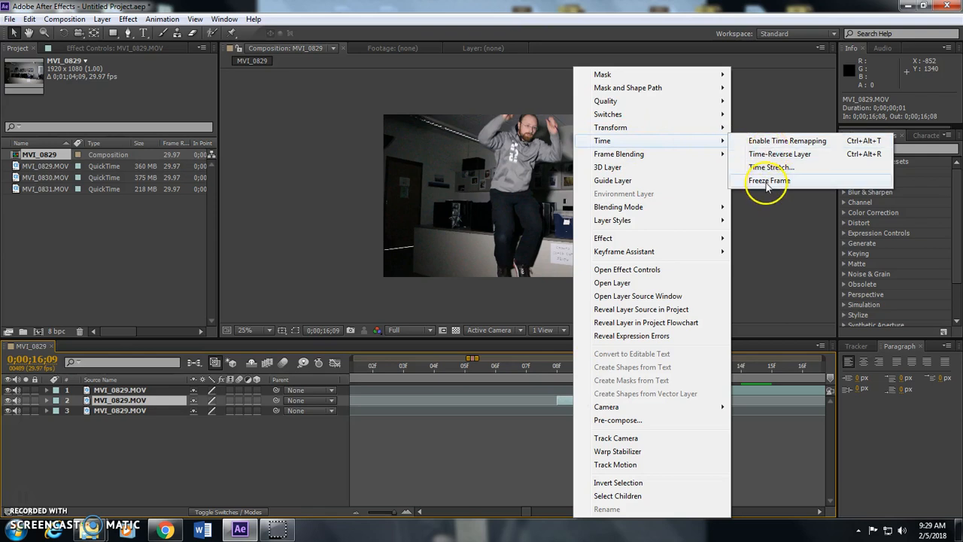
pyautogui.click(768, 182)
# Step: Lengthen the freeze-frame layer to about 2 seconds and move it back over the end of the empty-room clip
pyautogui.moveTo(580, 408); pyautogui.dragTo(745, 410)
pyautogui.click(482, 362)
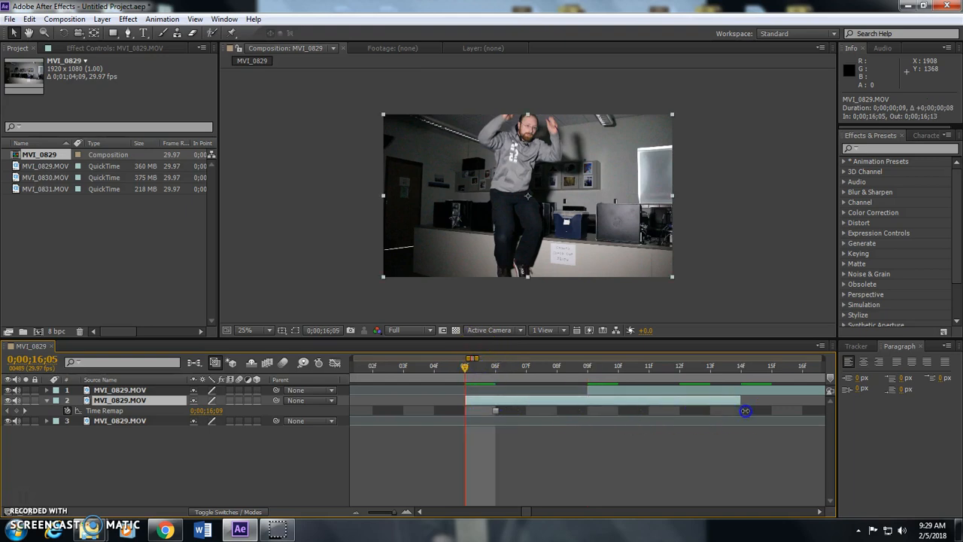
pyautogui.moveTo(527, 401); pyautogui.dragTo(403, 401)
pyautogui.moveTo(454, 377); pyautogui.dragTo(533, 372)
pyautogui.moveTo(468, 359); pyautogui.dragTo(576, 359)
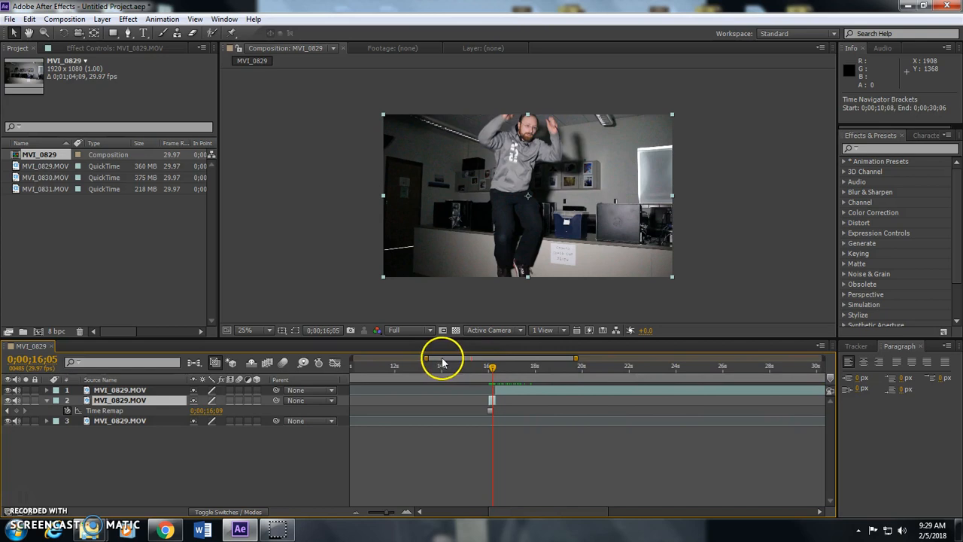
pyautogui.moveTo(443, 361); pyautogui.dragTo(350, 360)
pyautogui.moveTo(730, 399); pyautogui.dragTo(414, 412)
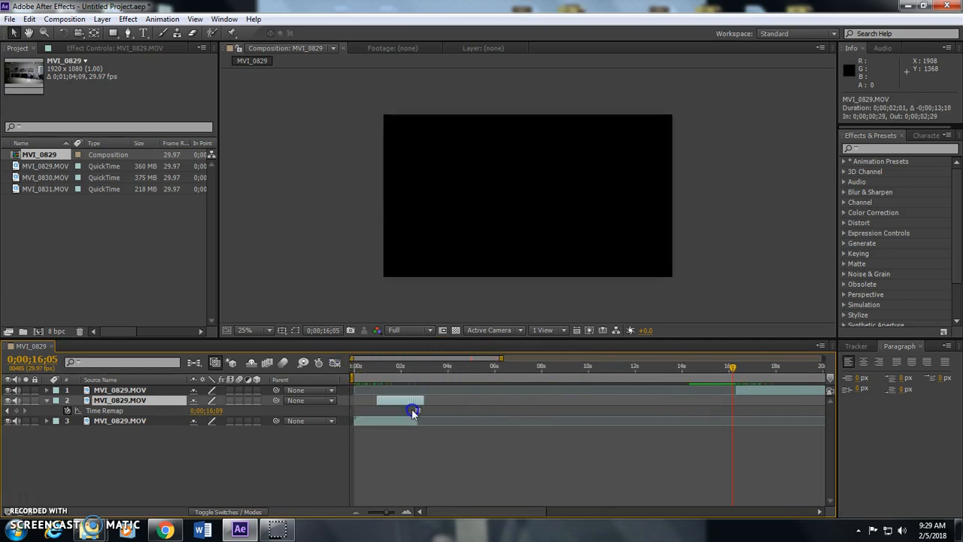
# Step: Move the remaining jump footage layer back to start at about 0;00;02;18, near the end of the freeze frame
pyautogui.click(395, 369)
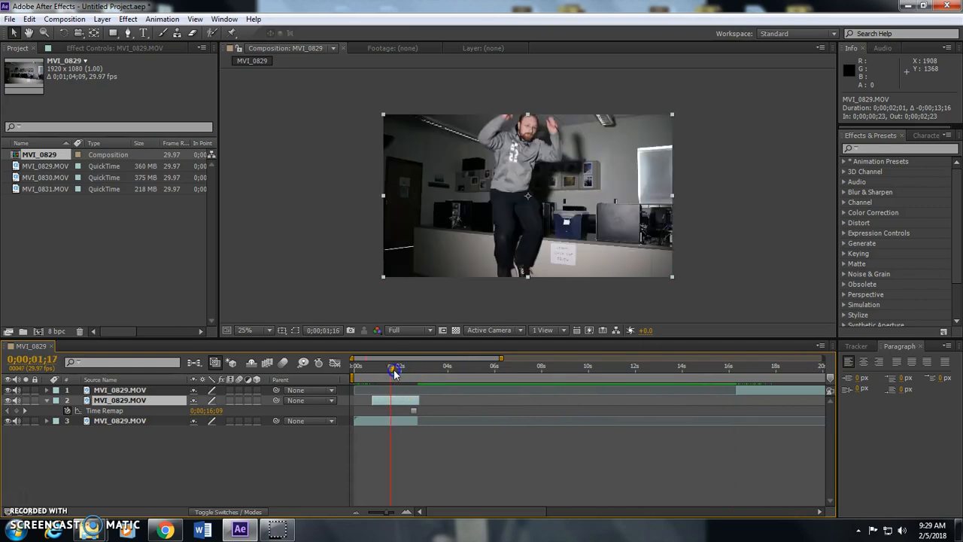
pyautogui.moveTo(774, 389); pyautogui.dragTo(470, 404)
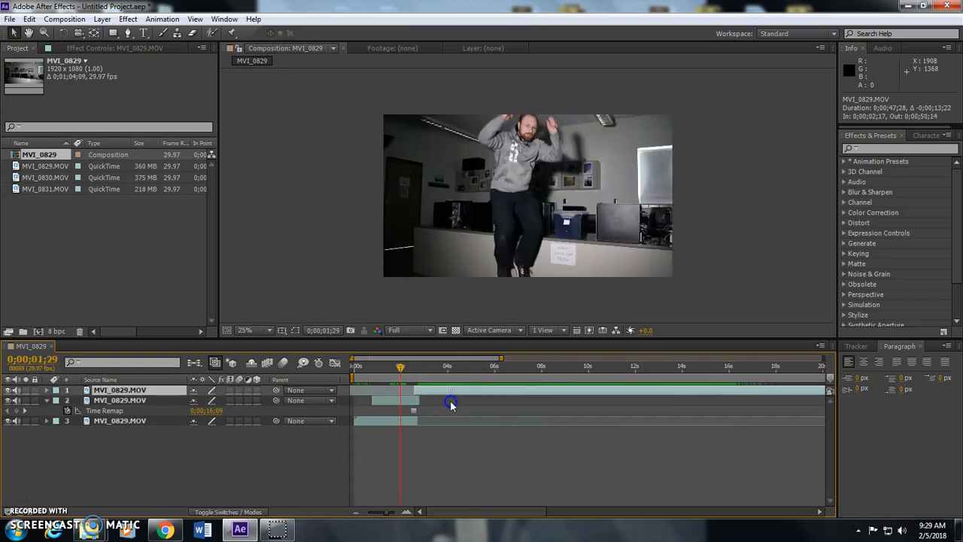
# Step: Trim the freeze-frame layer to run from 0;00;01;00 to 0;00;02;16 and end the empty-room layer at 0;00;02;16
pyautogui.moveTo(386, 512)
pyautogui.mouseDown()
pyautogui.moveTo(376, 512)
pyautogui.moveTo(393, 510)
pyautogui.mouseUp()
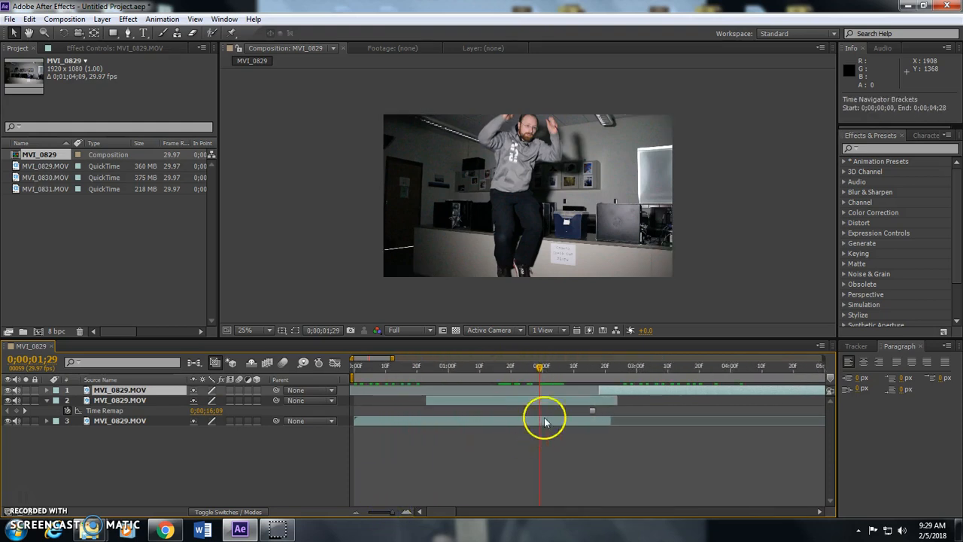
pyautogui.moveTo(617, 397); pyautogui.dragTo(605, 401)
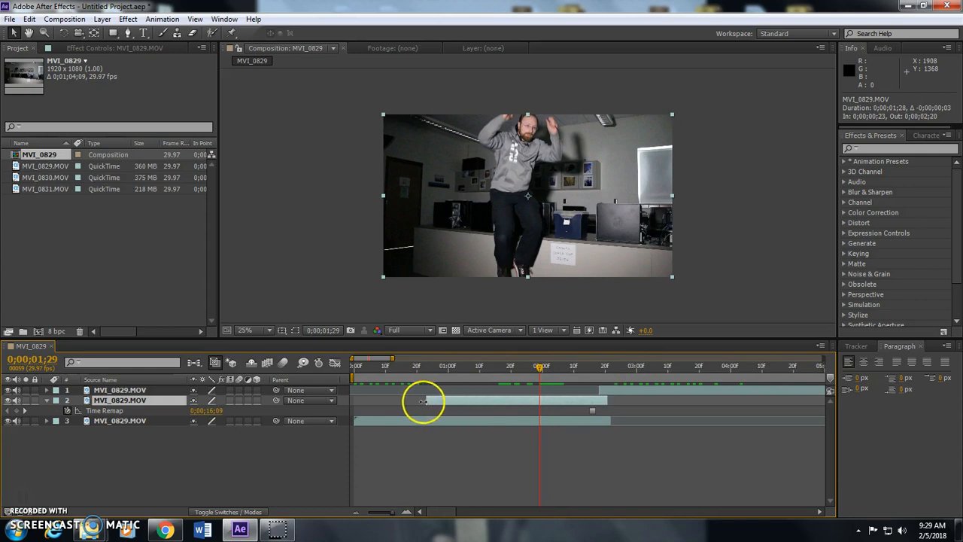
pyautogui.moveTo(429, 401); pyautogui.dragTo(432, 399)
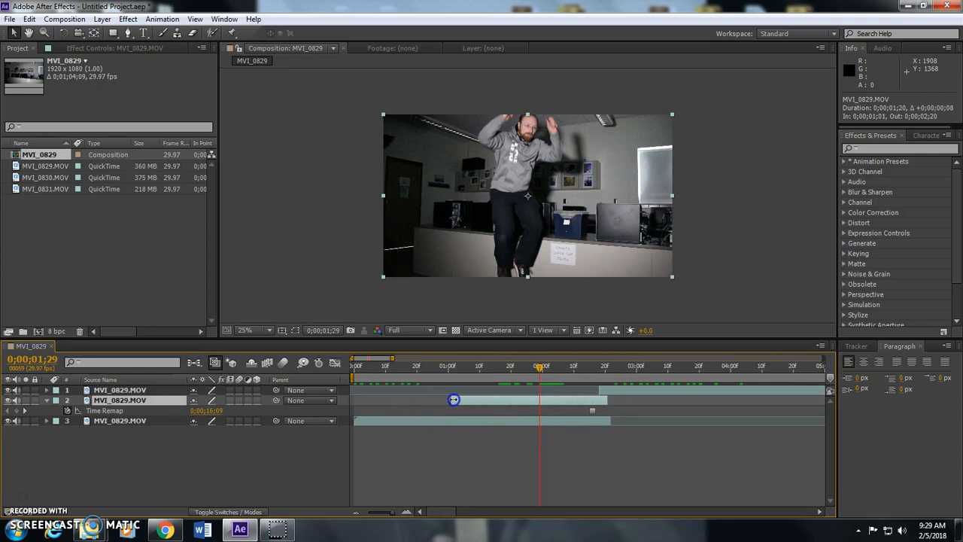
pyautogui.click(538, 369)
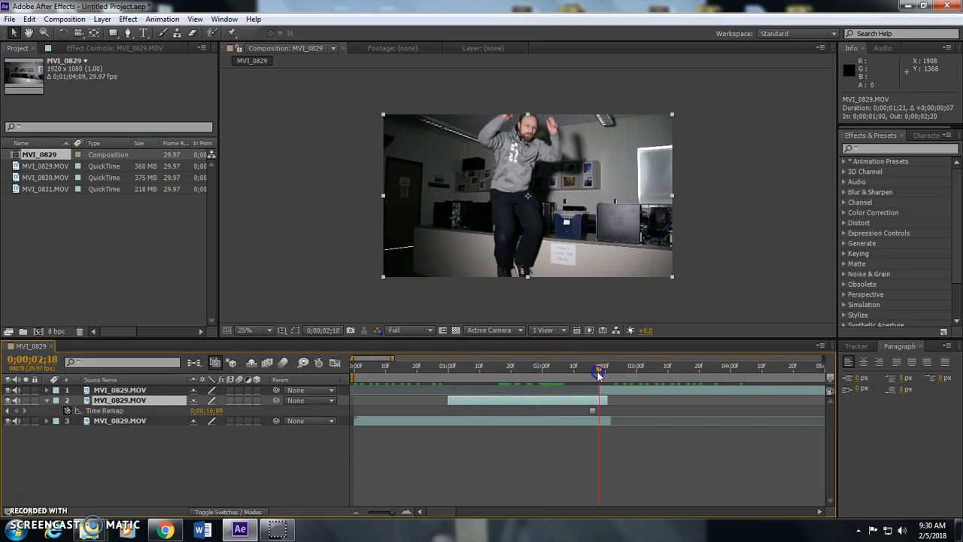
pyautogui.moveTo(607, 402); pyautogui.dragTo(594, 420)
pyautogui.click(603, 420)
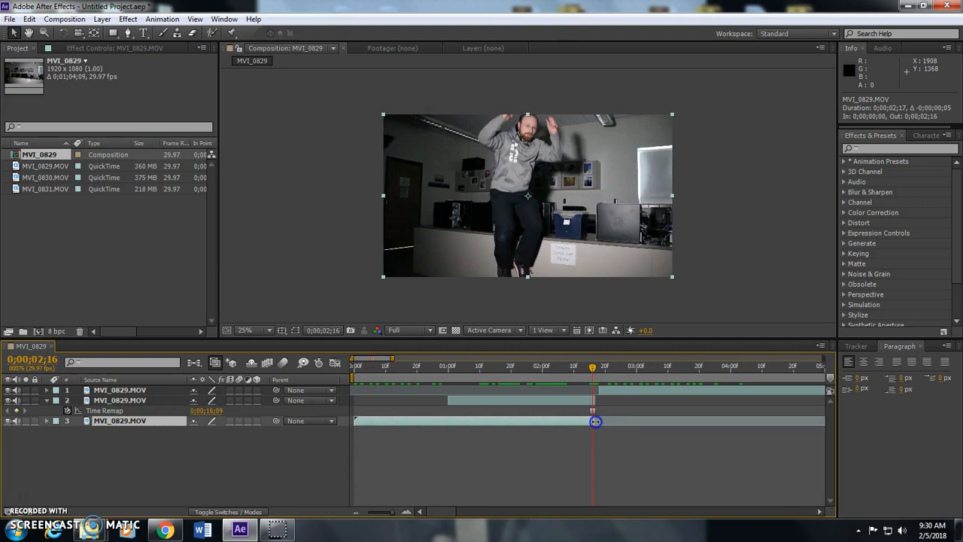
# Step: Check the three clips along the timeline and shift the remaining jump footage to start at 0;00;02;17, directly after the freeze frame
pyautogui.click(395, 368)
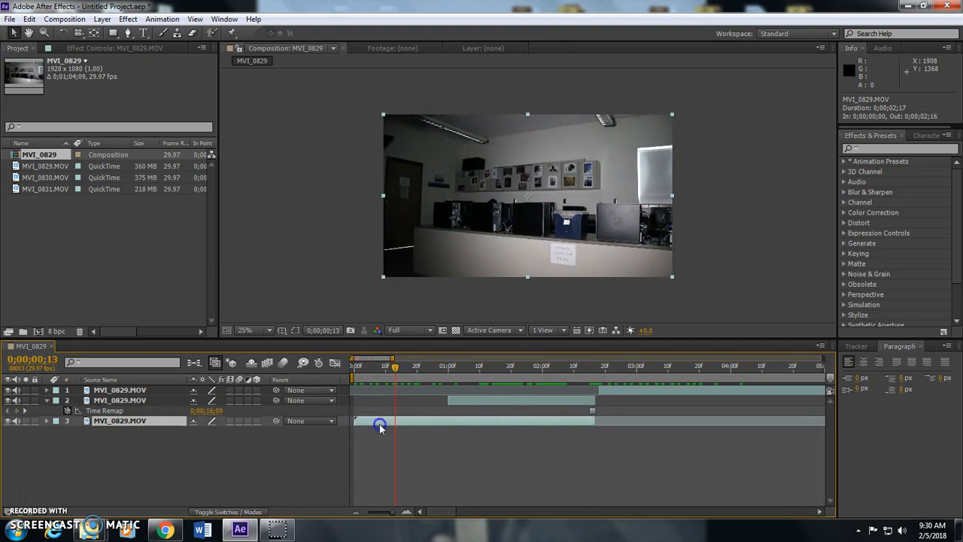
pyautogui.click(514, 402)
pyautogui.click(520, 368)
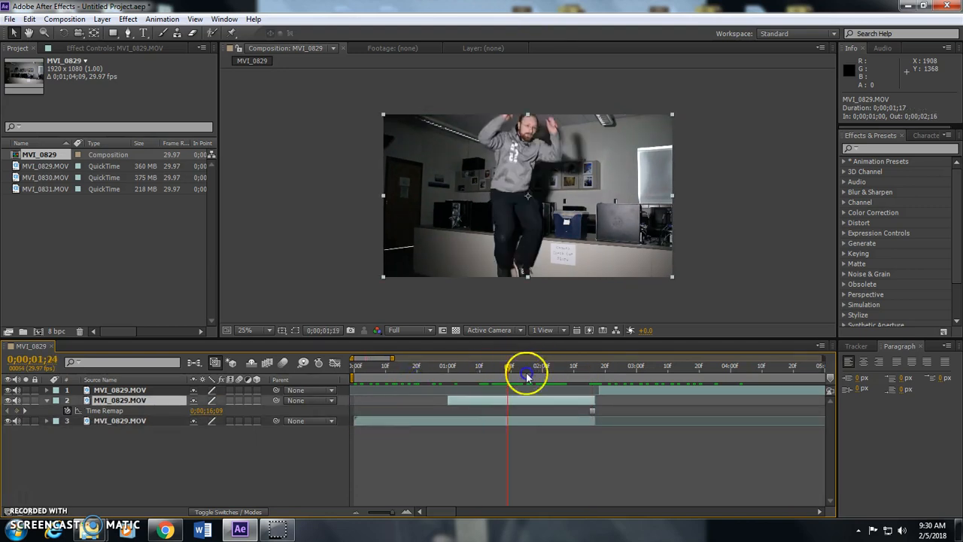
pyautogui.moveTo(603, 369)
pyautogui.mouseDown()
pyautogui.moveTo(646, 378)
pyautogui.moveTo(592, 378)
pyautogui.mouseUp()
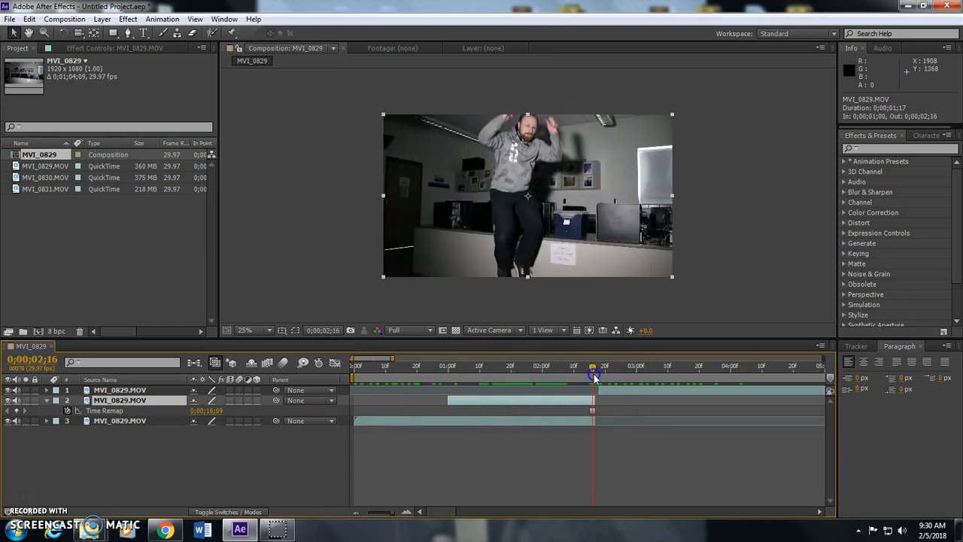
pyautogui.click(605, 391)
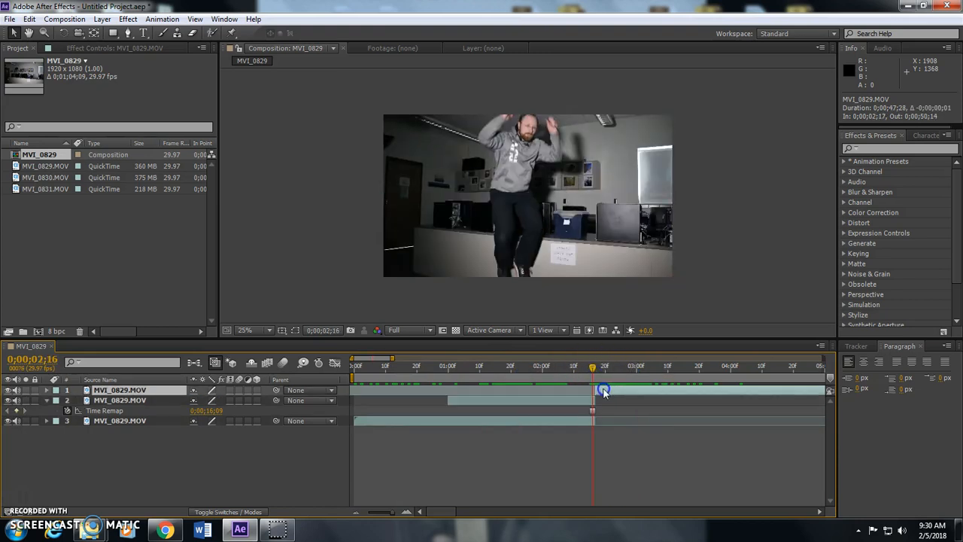
# Step: Open the freeze-frame layer by itself at 0;00;01;18 and isolate the man from the background with the Roto Brush
pyautogui.click(505, 401)
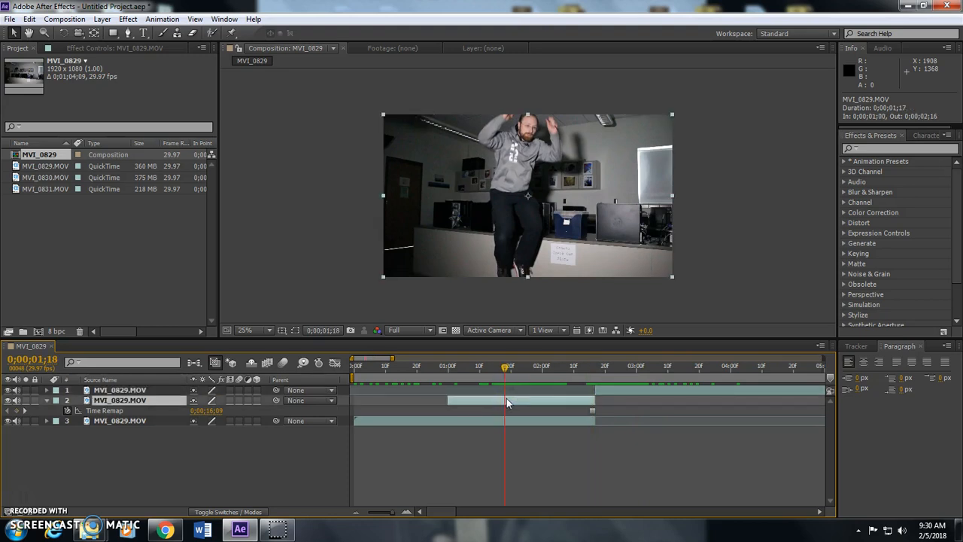
pyautogui.doubleClick(527, 225)
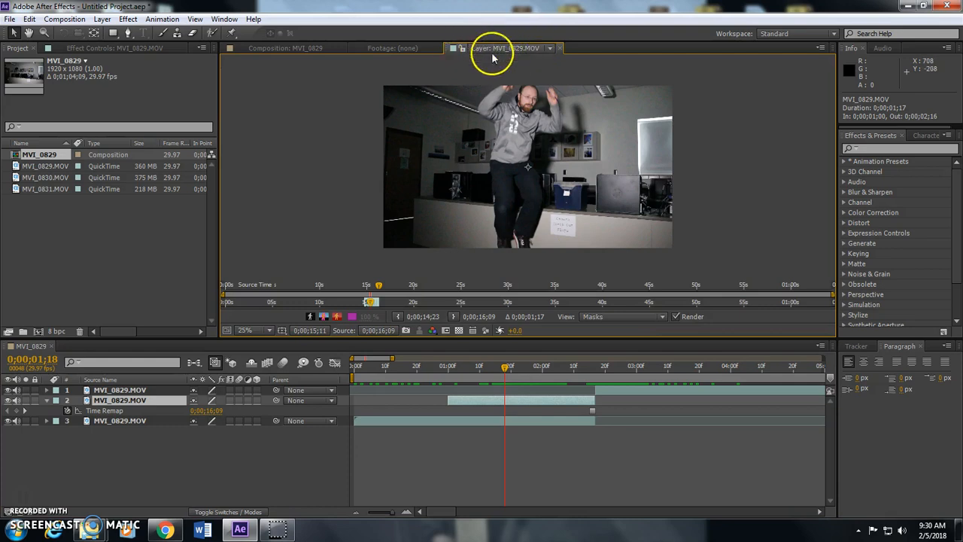
pyautogui.click(260, 49)
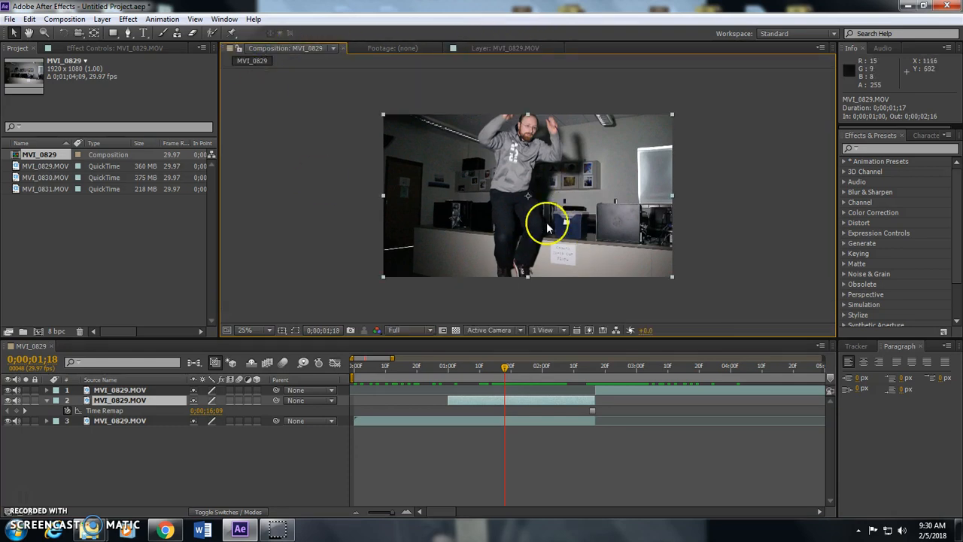
pyautogui.click(497, 48)
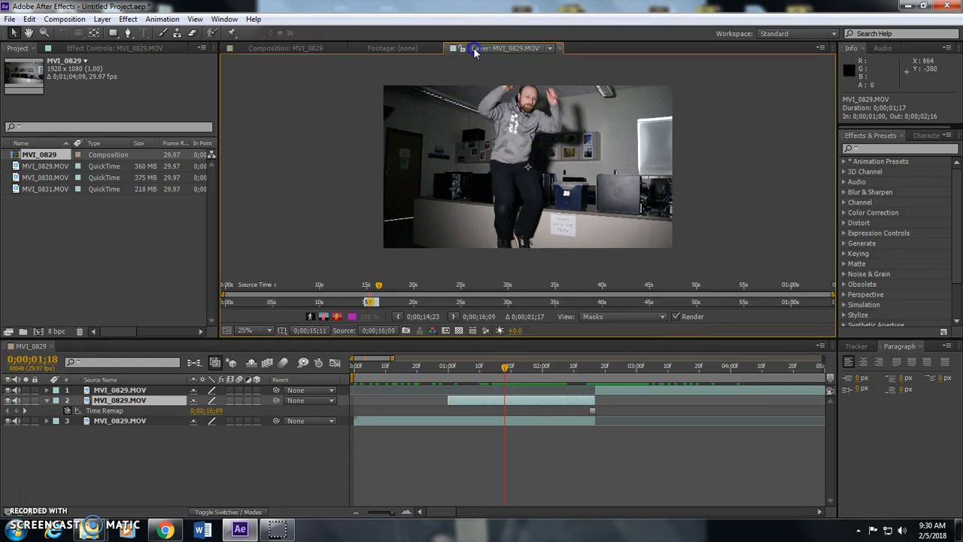
pyautogui.click(213, 33)
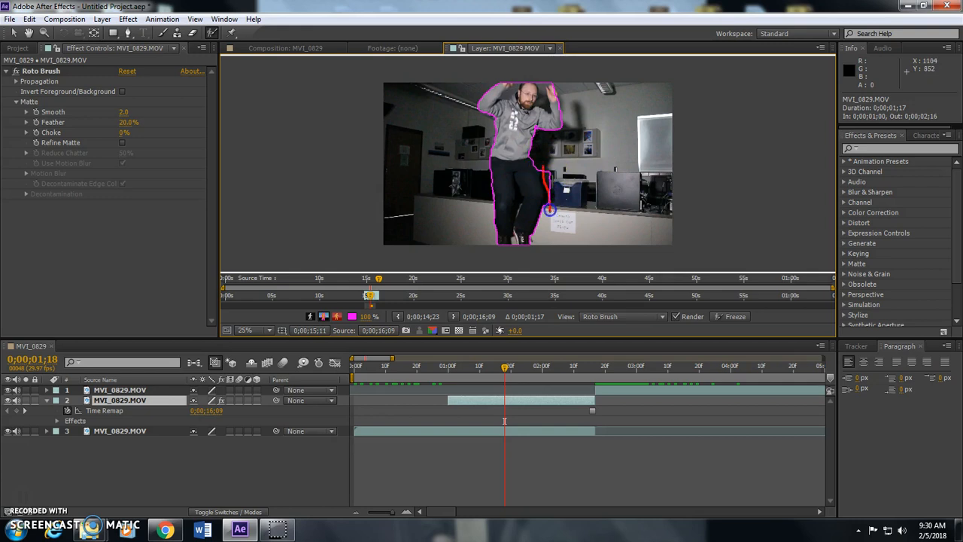
pyautogui.moveTo(541, 81); pyautogui.dragTo(543, 99)
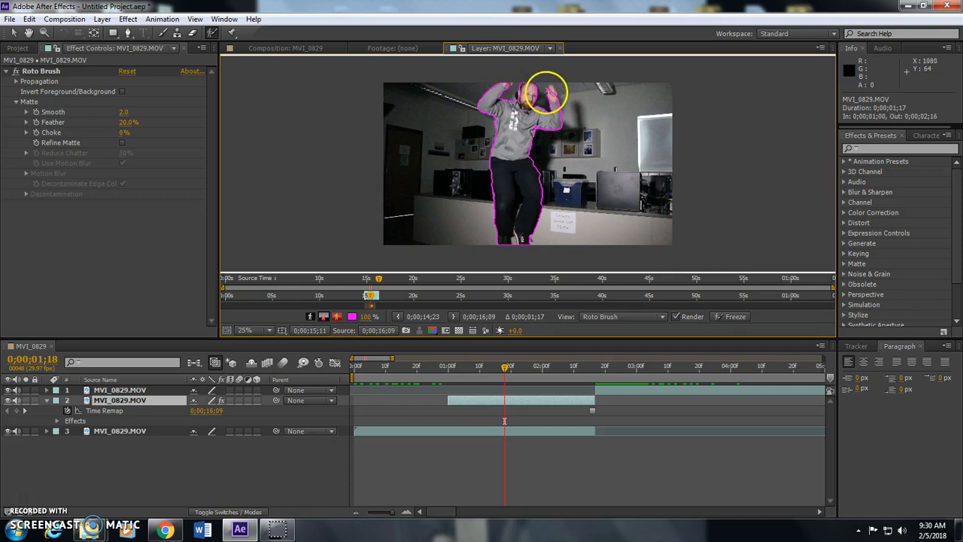
pyautogui.moveTo(519, 95)
pyautogui.mouseDown()
pyautogui.moveTo(551, 94)
pyautogui.moveTo(553, 113)
pyautogui.mouseUp()
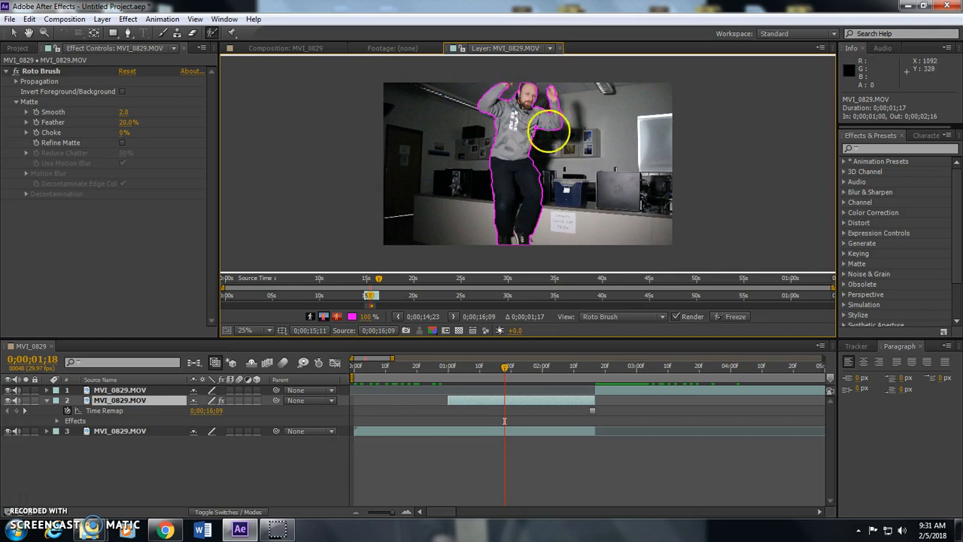
# Step: Place puppet pins on the man's head, hands, elbows, shoulders, belly, hips, knees and feet
pyautogui.click(230, 34)
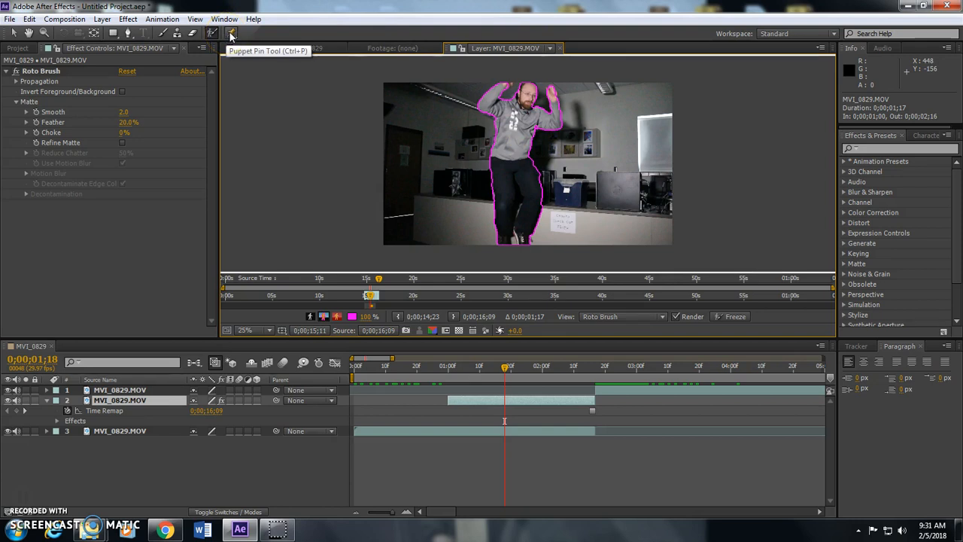
pyautogui.click(497, 101)
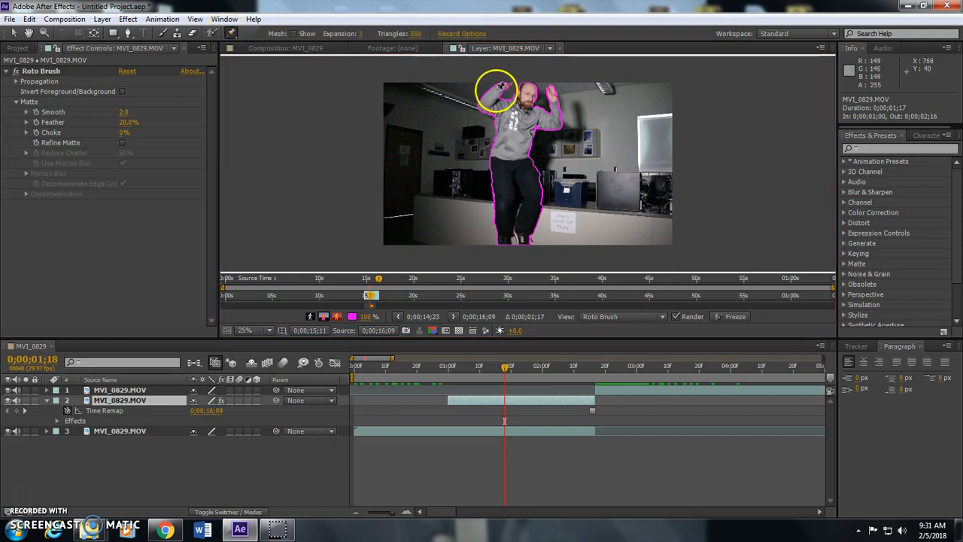
pyautogui.click(507, 114)
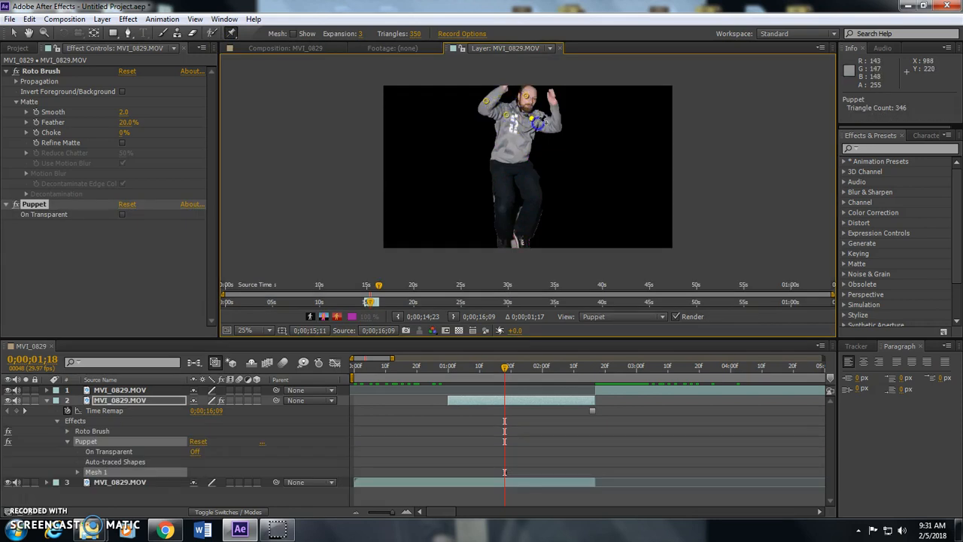
pyautogui.click(551, 94)
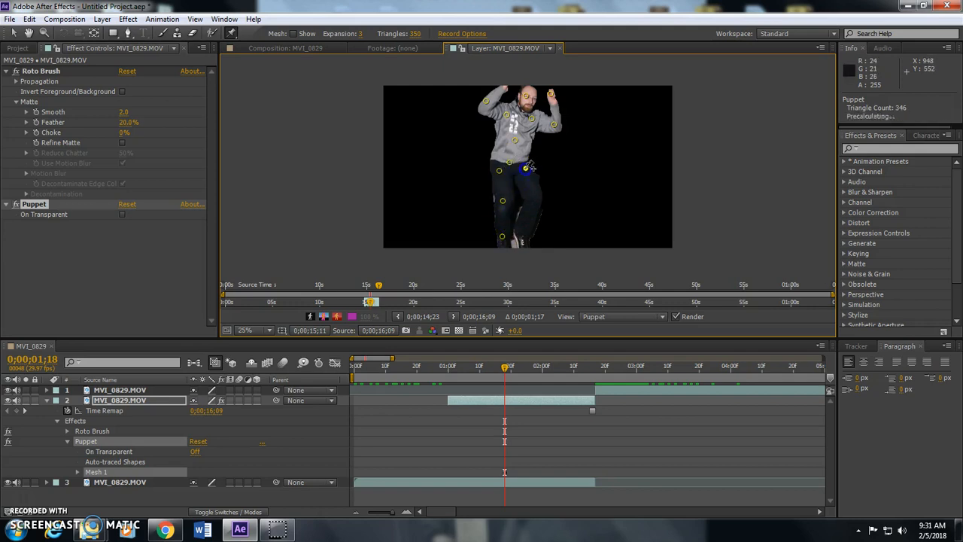
pyautogui.click(504, 89)
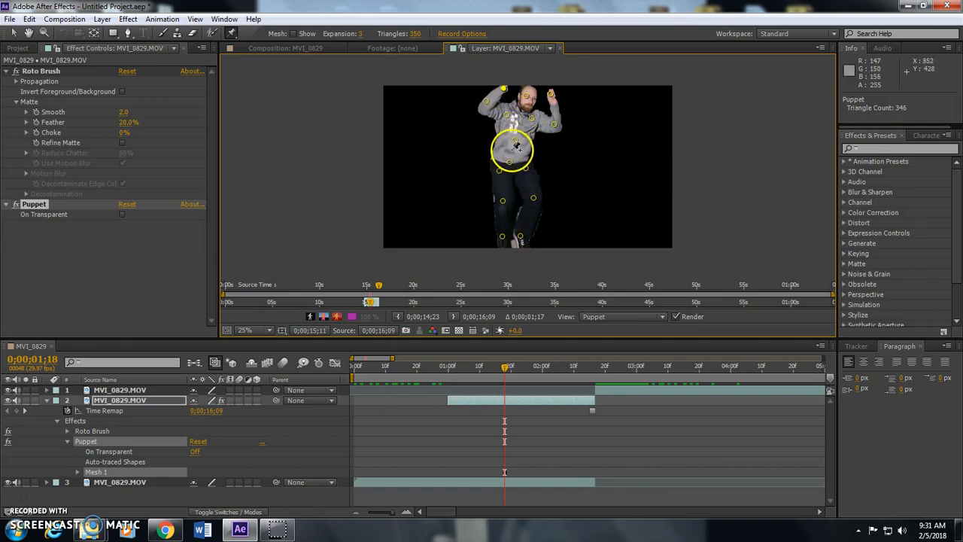
# Step: Bend the man's legs by pulling the knee and both foot pins up and sideways into a sitting, floating pose
pyautogui.moveTo(532, 200); pyautogui.dragTo(546, 191)
pyautogui.moveTo(520, 236); pyautogui.dragTo(597, 183)
pyautogui.moveTo(503, 235); pyautogui.dragTo(604, 192)
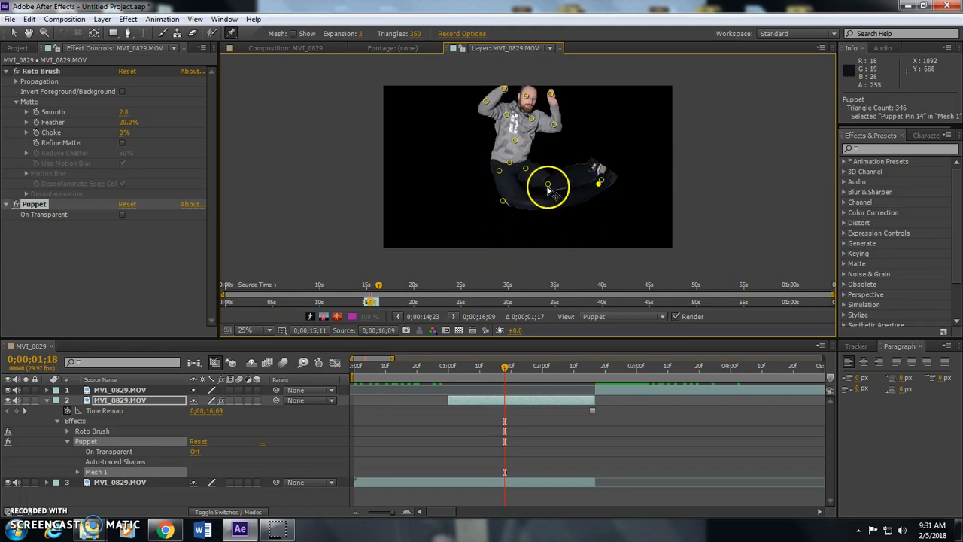
# Step: Reposition the elbow, hand, head and shoulder pins so the man curls up with both arms raised around his face
pyautogui.moveTo(554, 124); pyautogui.dragTo(587, 126)
pyautogui.click(550, 95)
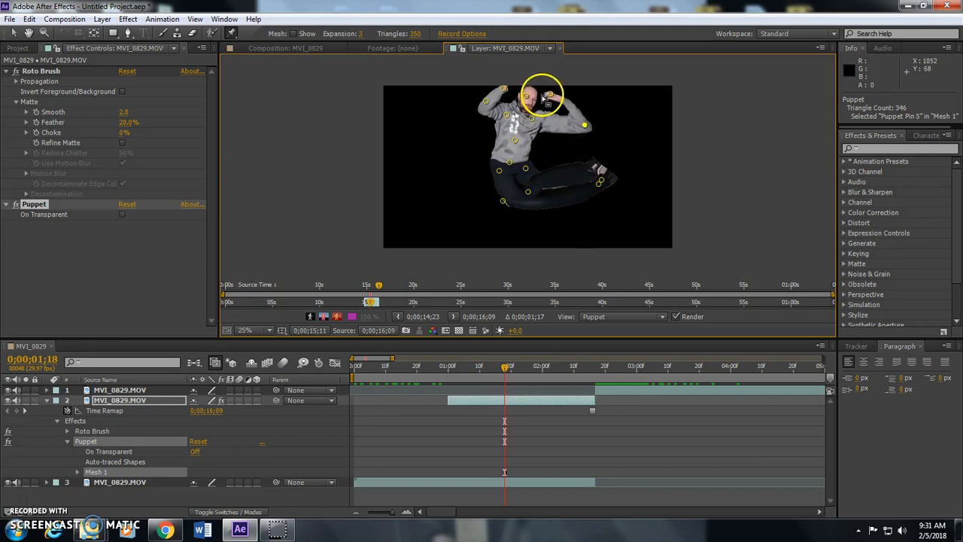
pyautogui.moveTo(526, 96); pyautogui.dragTo(520, 137)
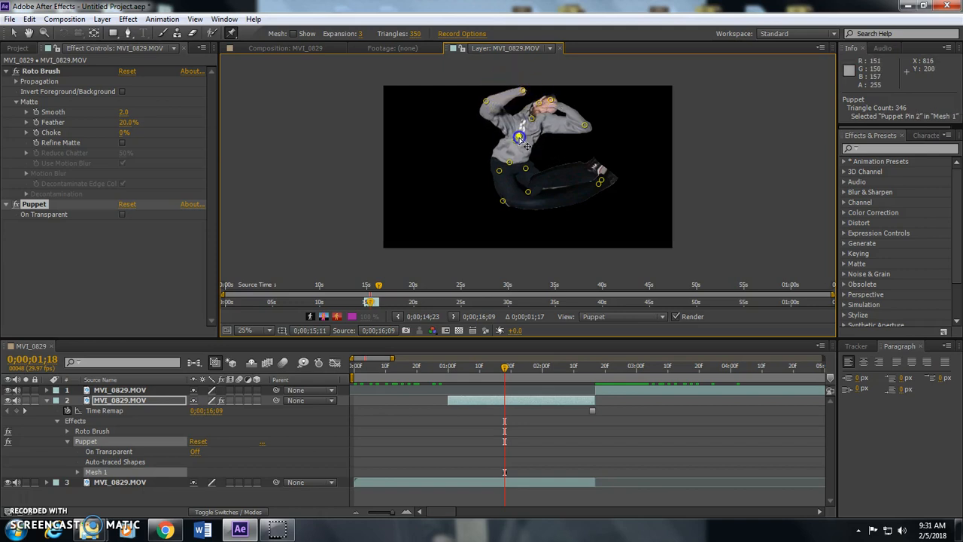
pyautogui.moveTo(485, 101); pyautogui.dragTo(488, 144)
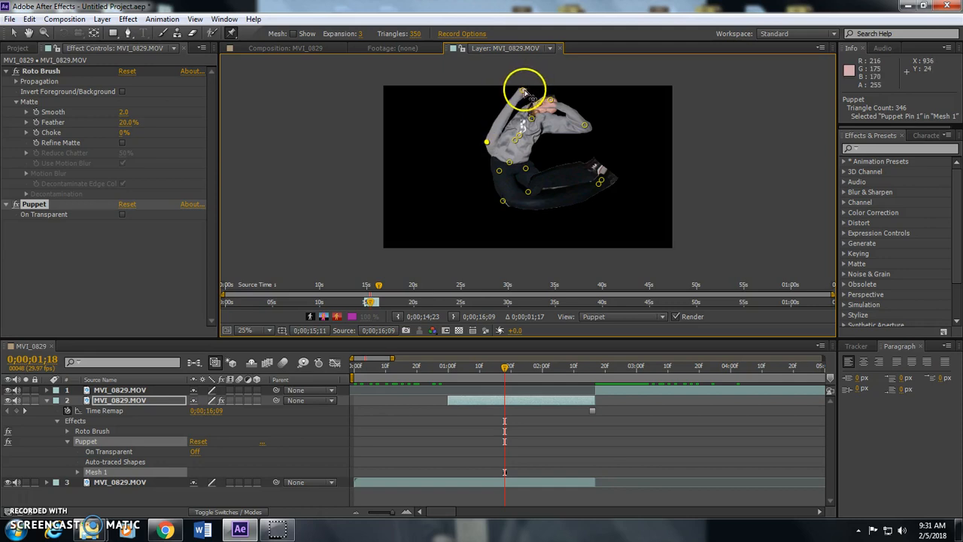
pyautogui.moveTo(524, 89); pyautogui.dragTo(533, 97)
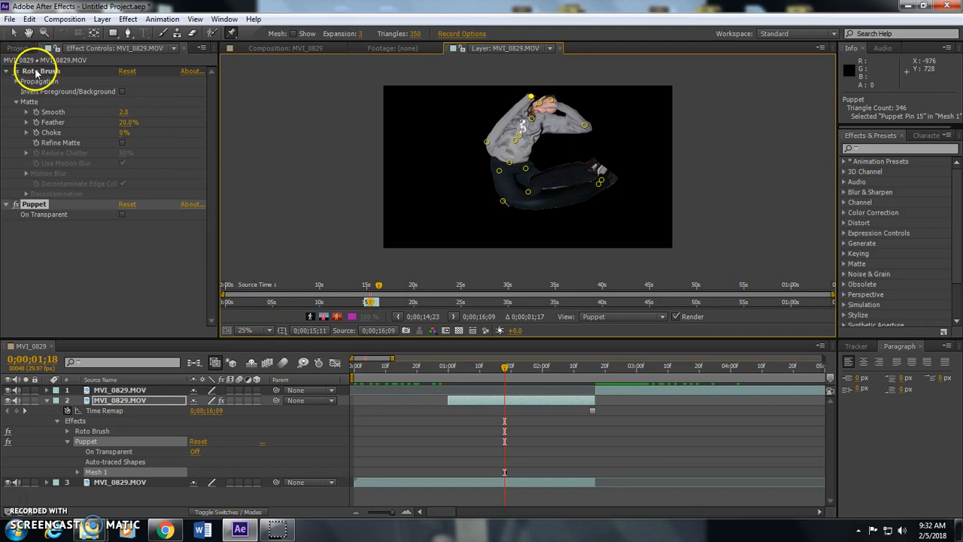
# Step: Set the Roto Brush matte to Smooth 9.9 and Feather 27.5%, and shift the man's belly pin slightly lower
pyautogui.moveTo(125, 122); pyautogui.dragTo(175, 123)
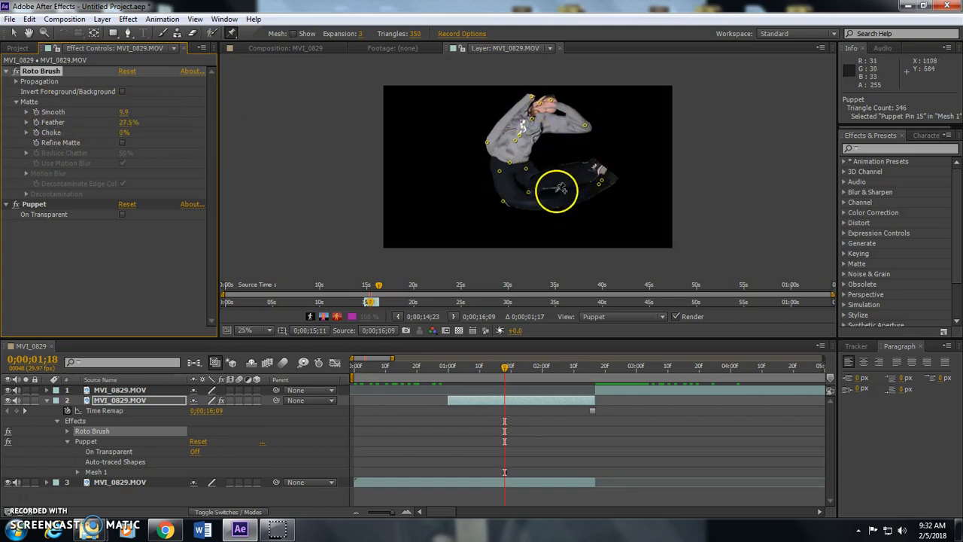
pyautogui.click(518, 148)
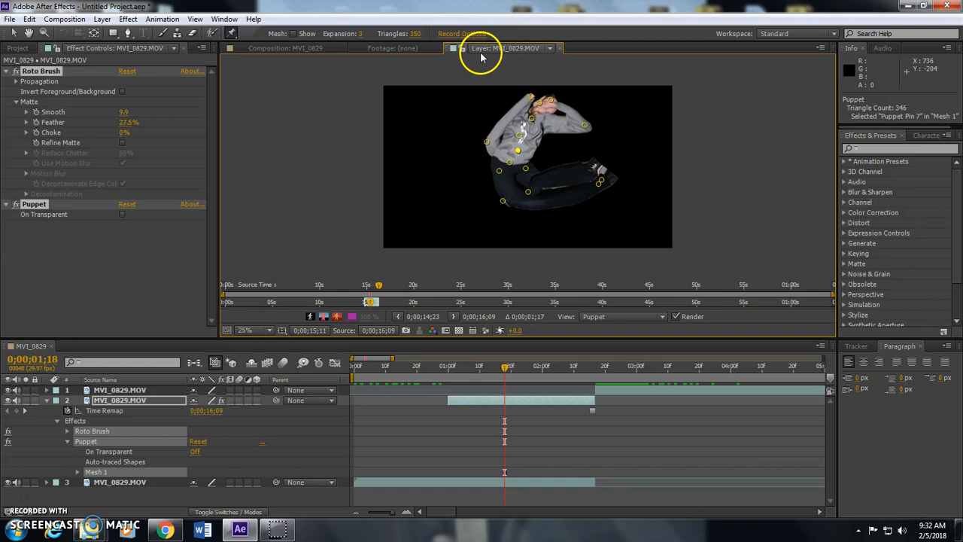
# Step: Return to the composition, rename the freeze-frame layer as warp and make it a 3D layer
pyautogui.click(277, 51)
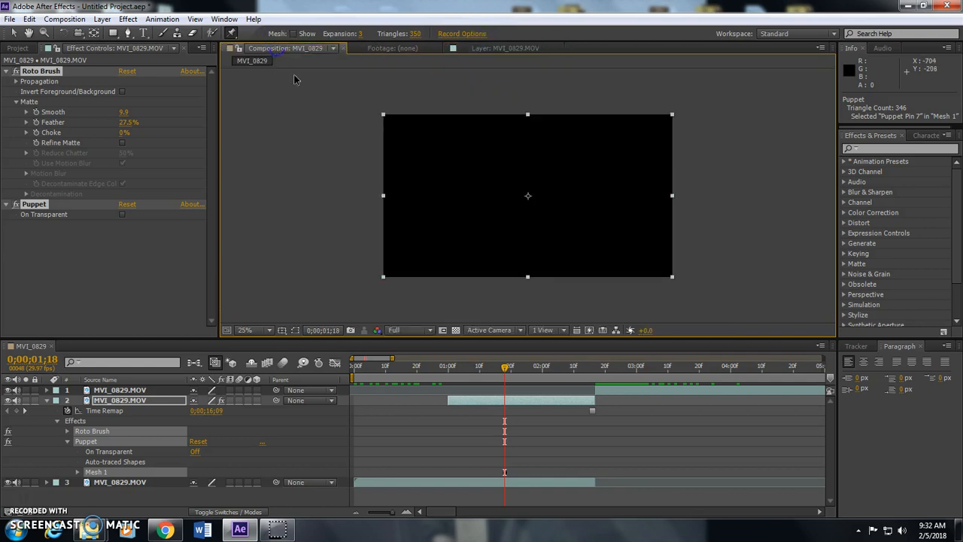
pyautogui.moveTo(506, 367); pyautogui.dragTo(474, 374)
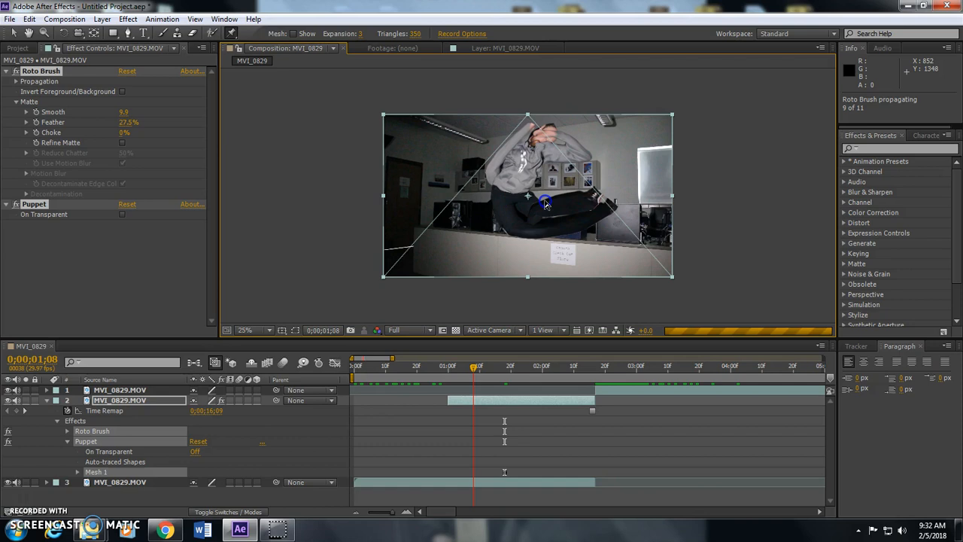
pyautogui.click(117, 401)
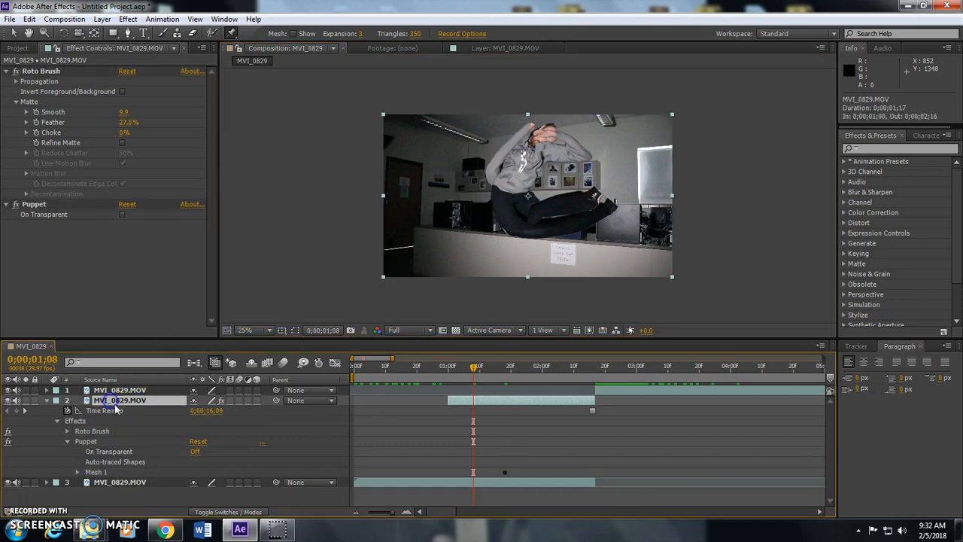
pyautogui.rightClick(112, 400)
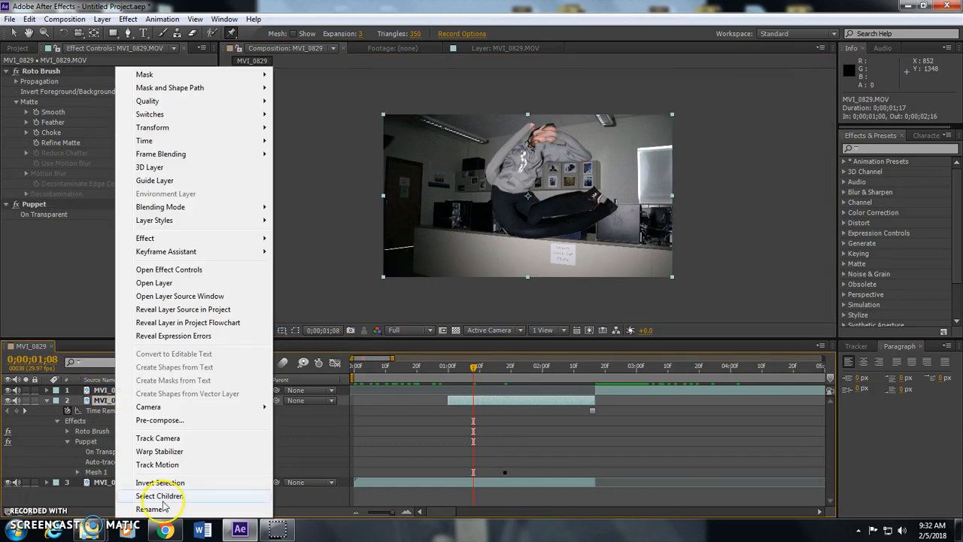
pyautogui.click(167, 510)
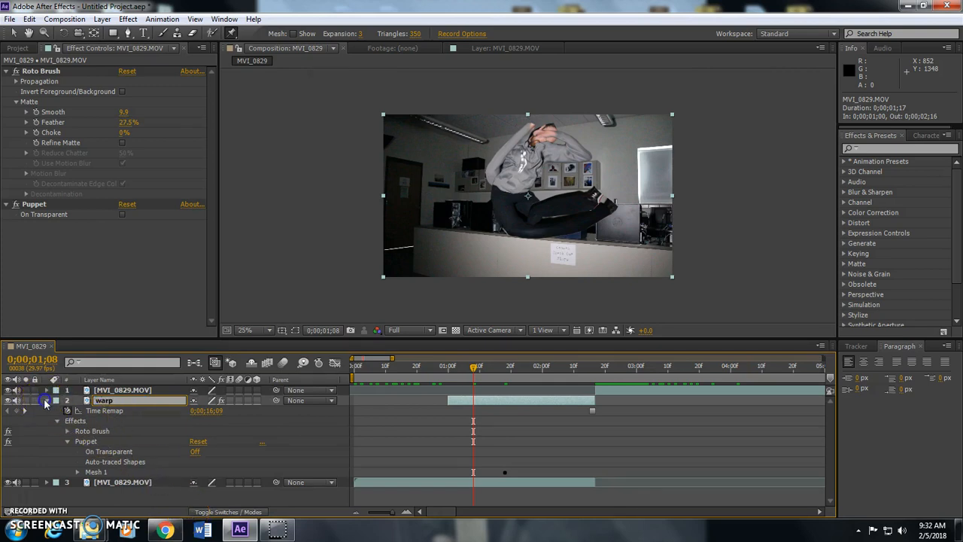
pyautogui.click(46, 401)
pyautogui.moveTo(474, 373); pyautogui.dragTo(451, 369)
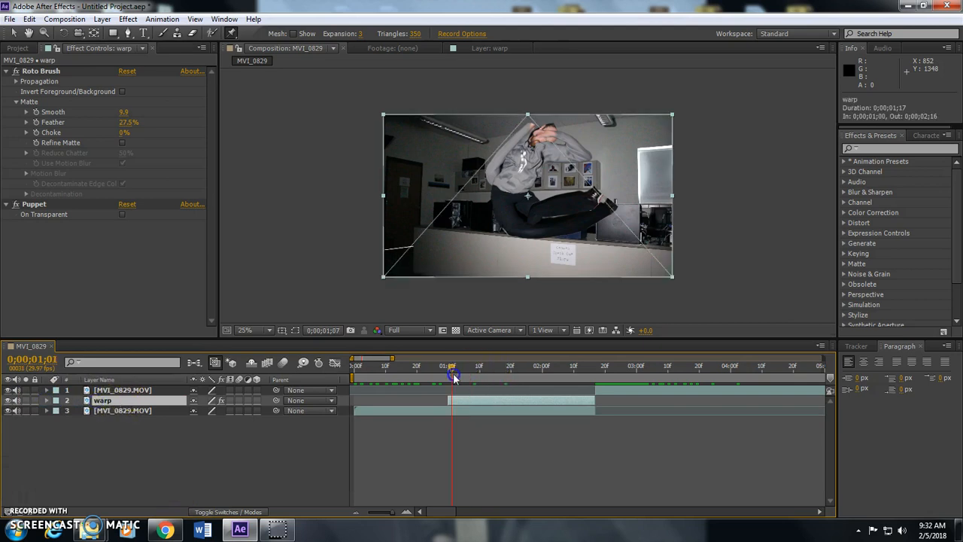
pyautogui.click(256, 401)
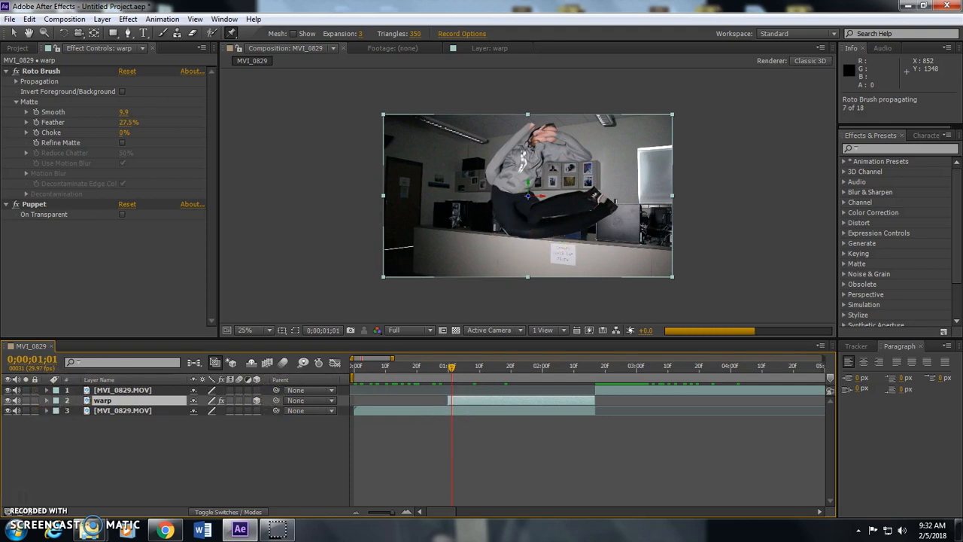
# Step: Try to tilt the warp layer about its X axis with the Rotation tool, and undo the rotation
pyautogui.click(64, 33)
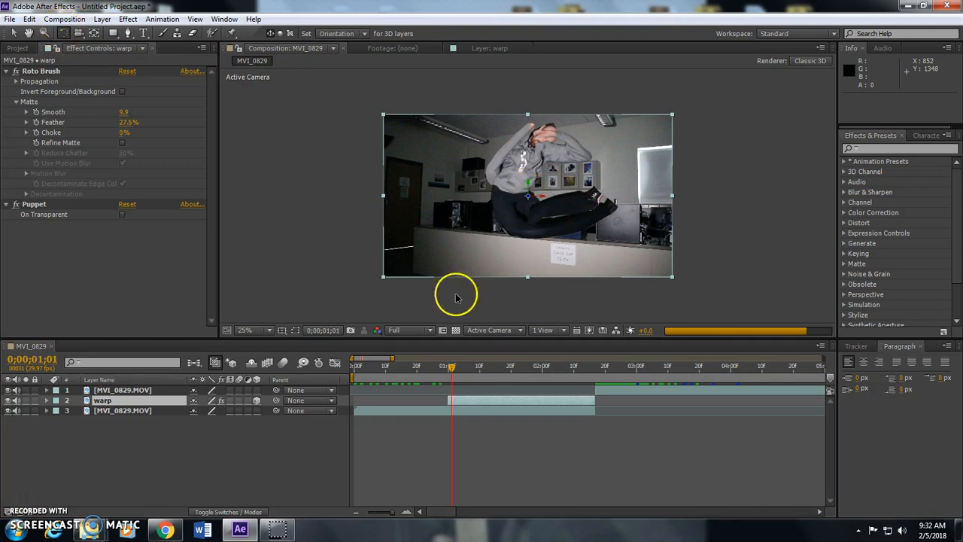
pyautogui.moveTo(539, 195); pyautogui.dragTo(537, 186)
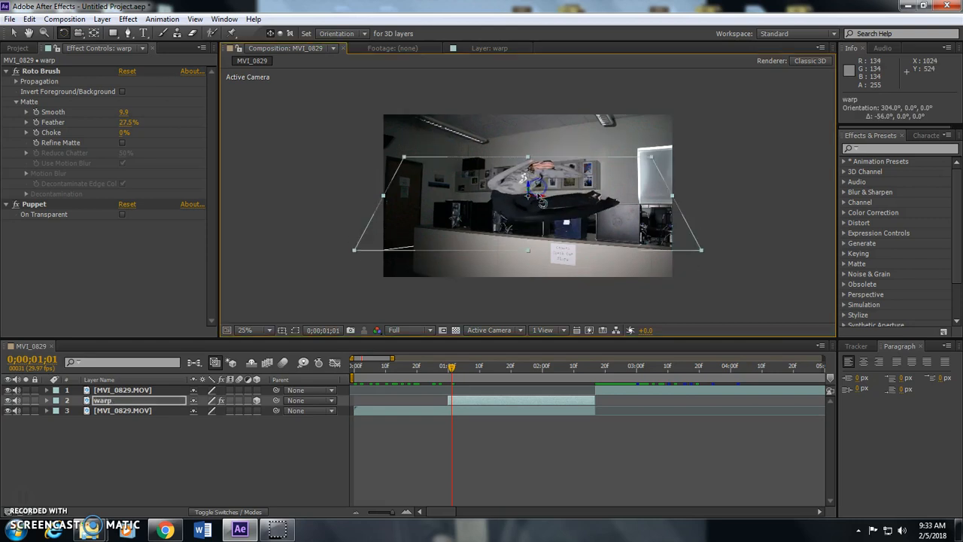
pyautogui.hotkey('ctrl', 'z')
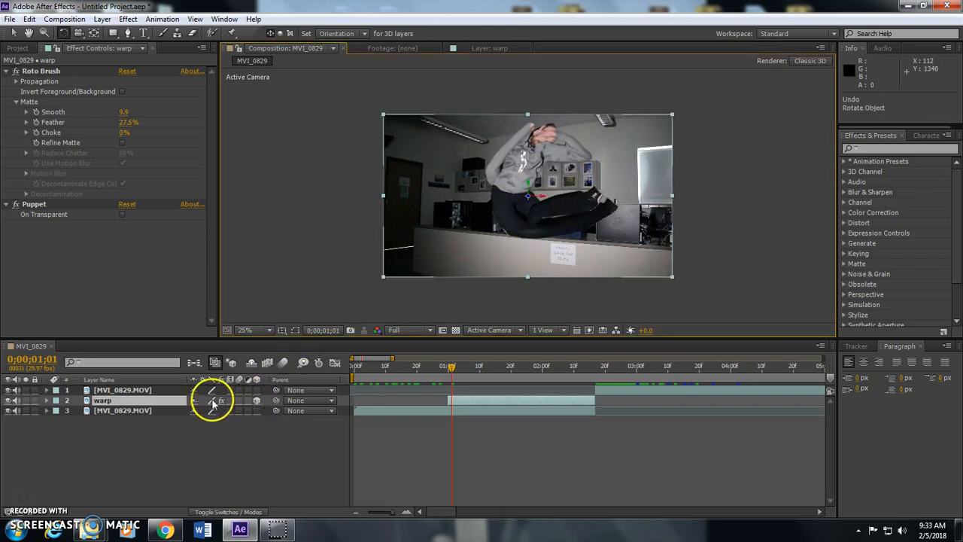
# Step: Lower the composition's preview resolution to Third
pyautogui.click(415, 331)
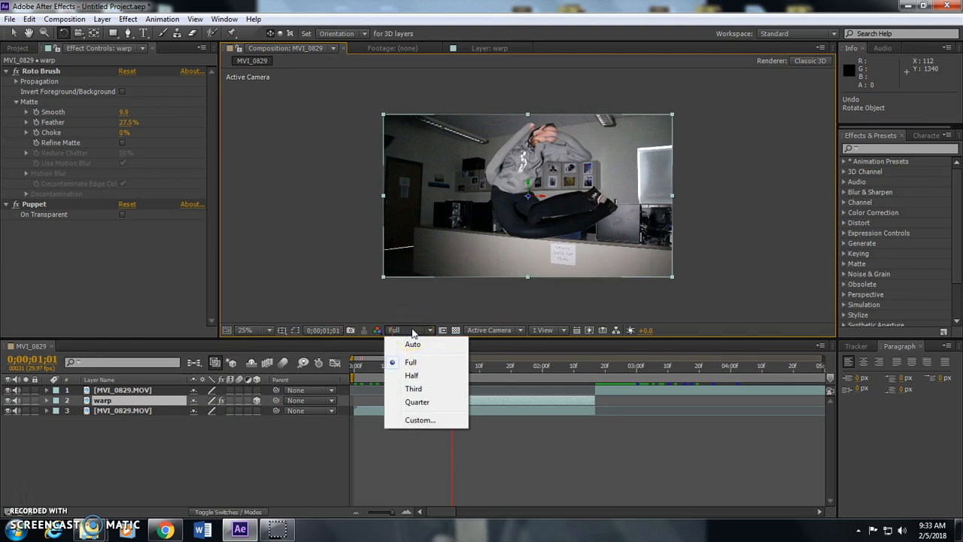
pyautogui.click(427, 392)
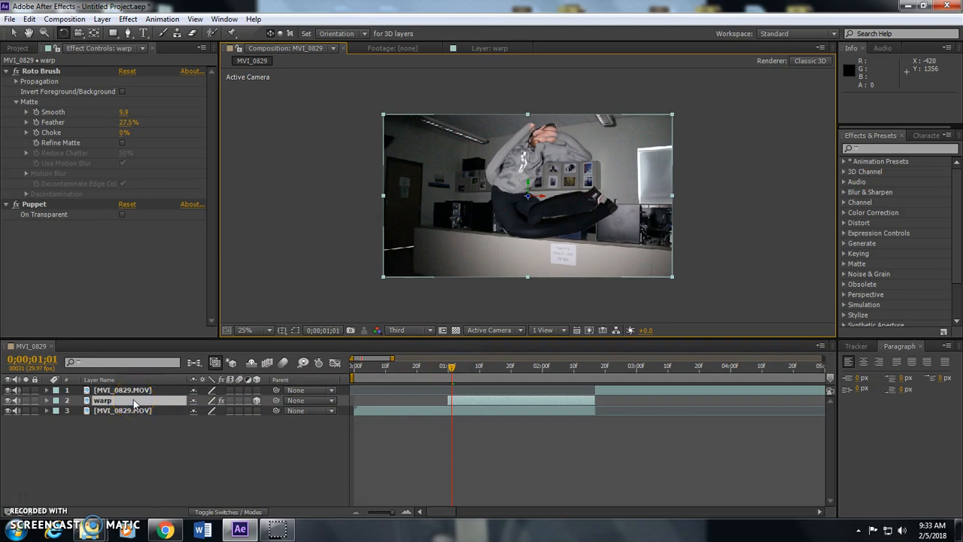
# Step: Animate the warp layer's Z Rotation with keyframes from 0x+0.0° at 0;00;01;00 to 2x+0.0° at 0;00;02;17, and check a frame between them
pyautogui.press('r')
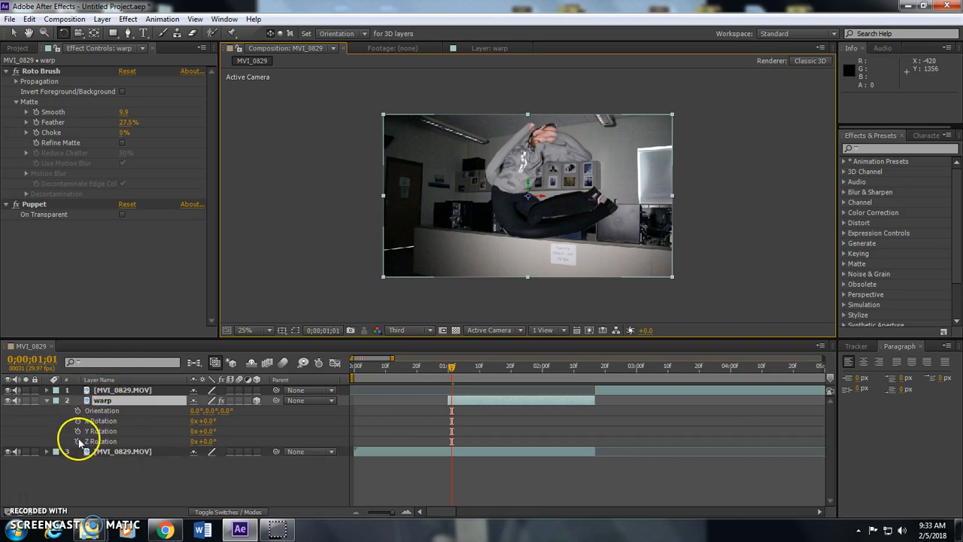
pyautogui.click(78, 442)
pyautogui.click(449, 368)
pyautogui.click(449, 442)
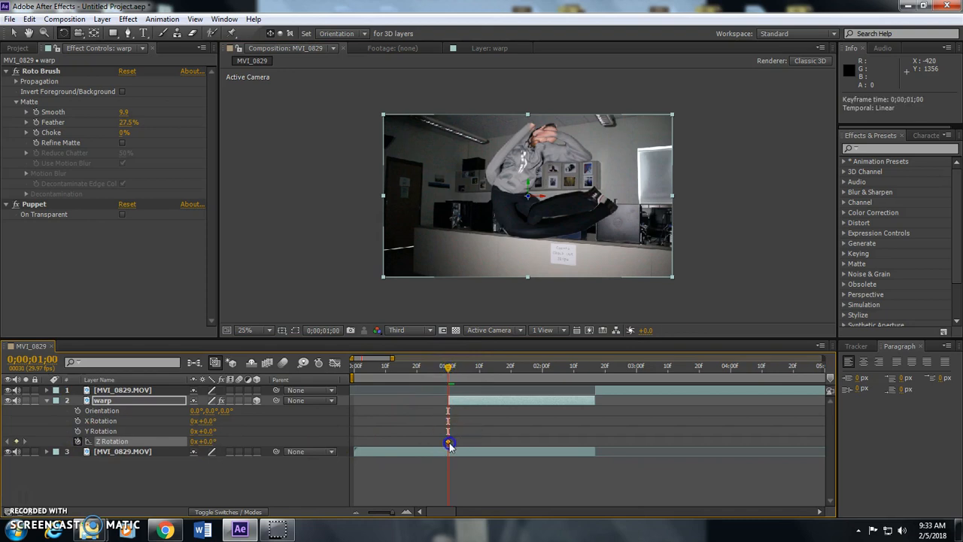
pyautogui.moveTo(448, 368); pyautogui.dragTo(596, 382)
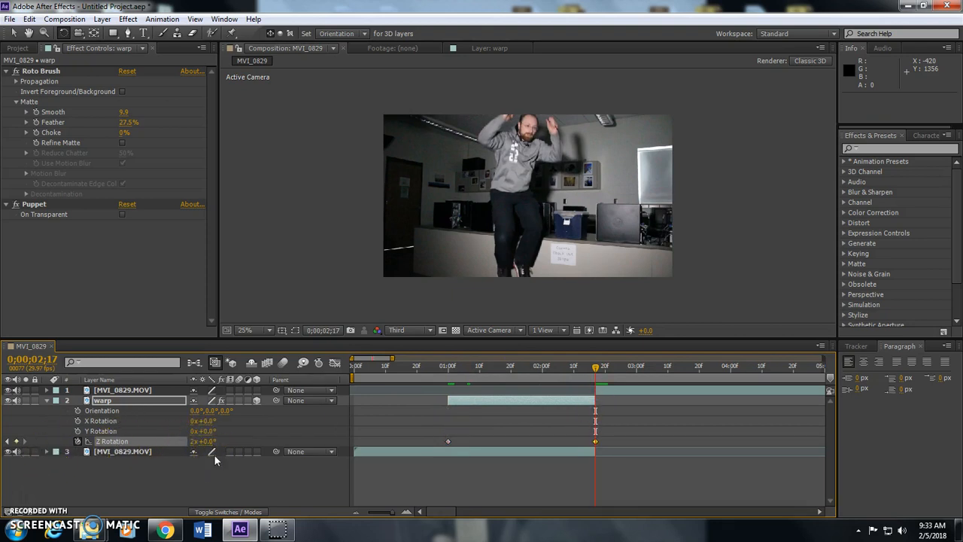
pyautogui.click(520, 369)
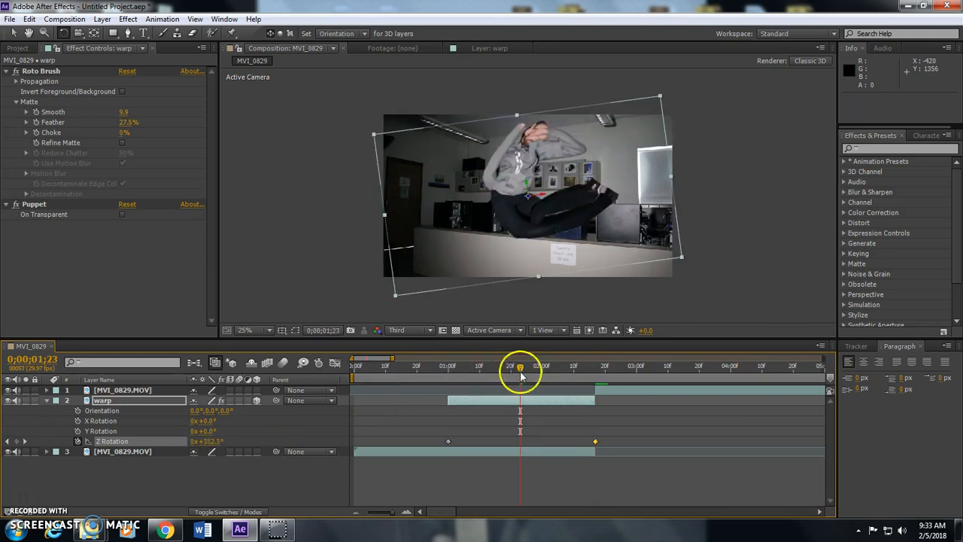
# Step: Move the warp layer's anchor point with the Pan Behind tool toward the middle of the curled figure at 0;00;01;27
pyautogui.moveTo(501, 369); pyautogui.dragTo(533, 368)
pyautogui.click(536, 187)
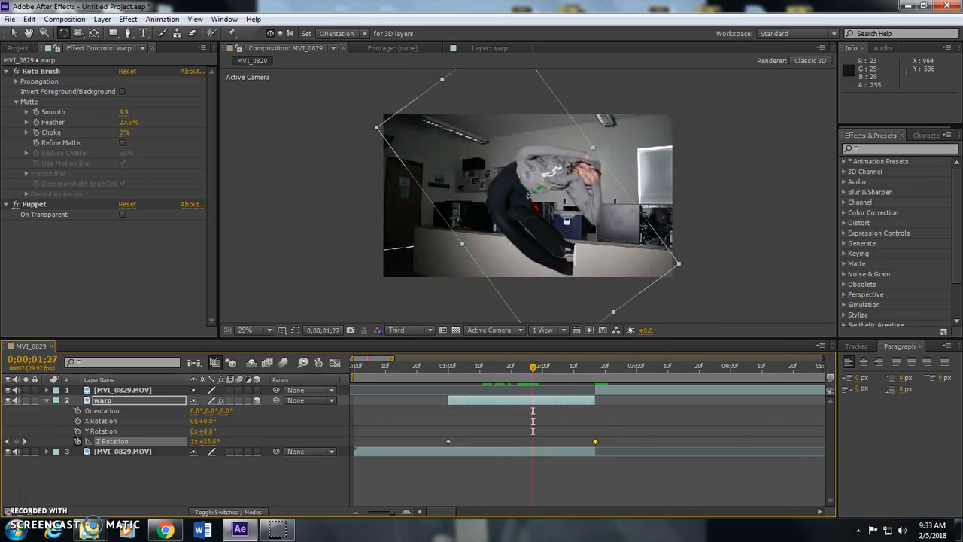
pyautogui.click(95, 33)
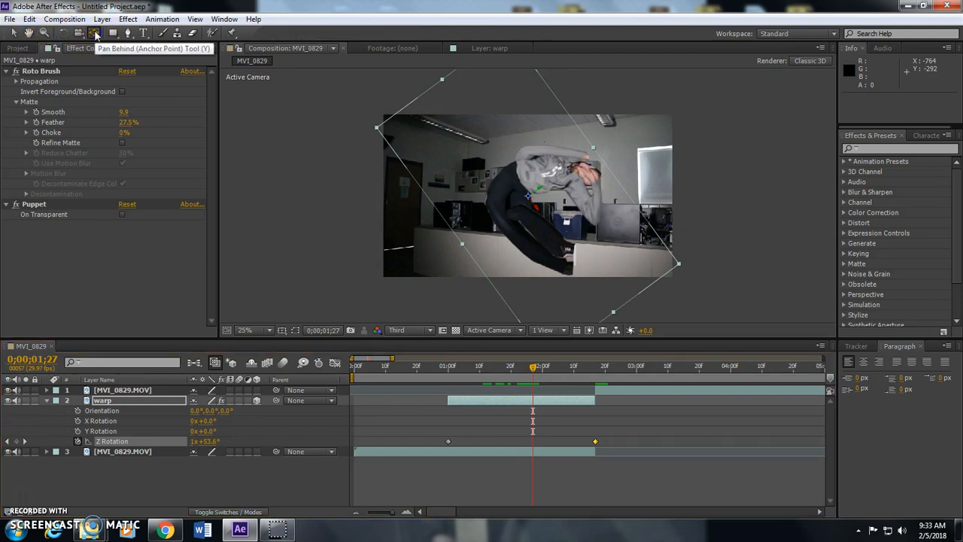
pyautogui.moveTo(529, 197); pyautogui.dragTo(539, 203)
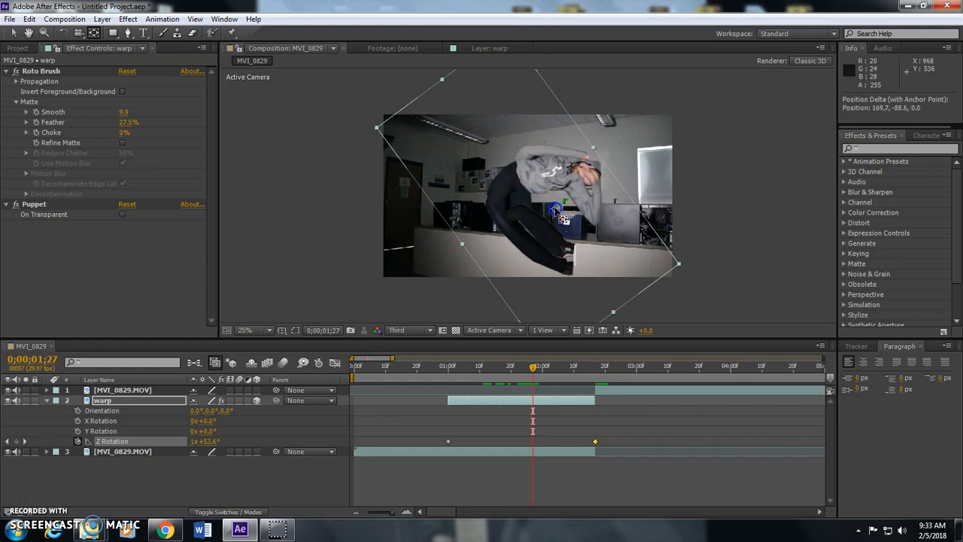
pyautogui.click(563, 219)
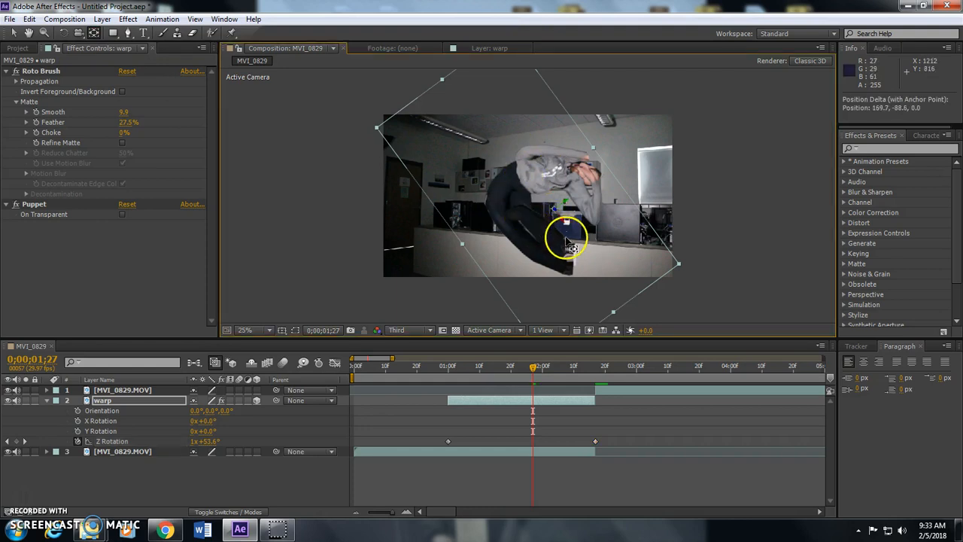
# Step: Enable motion blur for the warp layer and the composition, and check the blurred spin at 0;00;01;16
pyautogui.moveTo(534, 367); pyautogui.dragTo(451, 406)
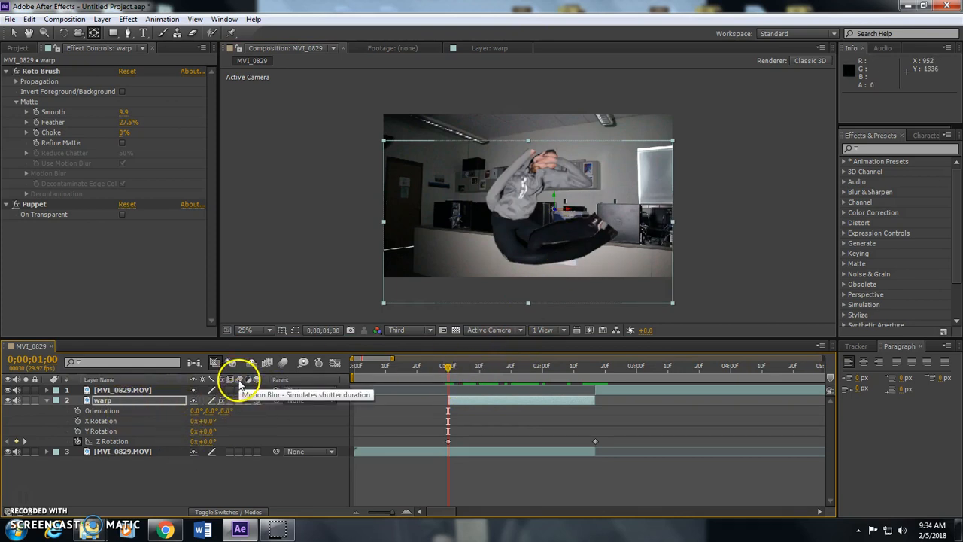
pyautogui.click(283, 363)
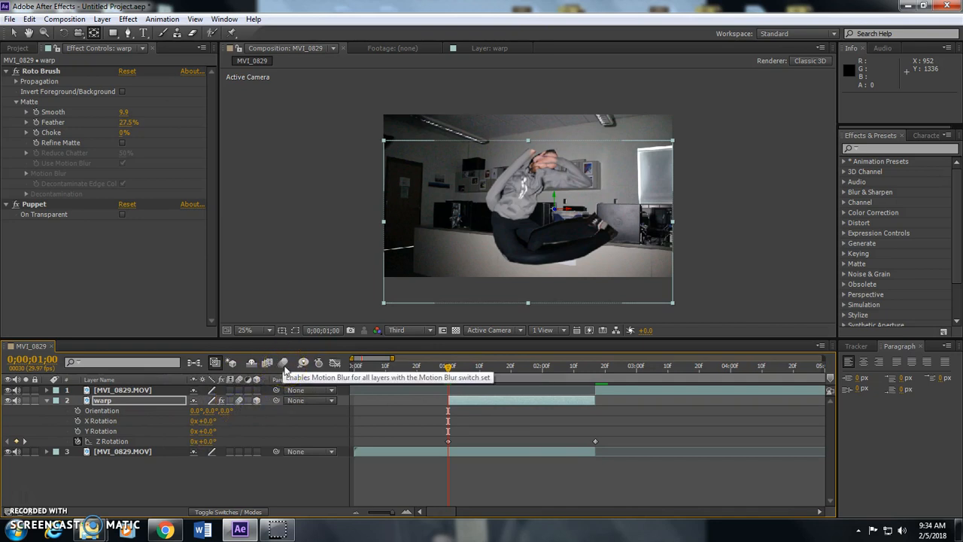
pyautogui.click(283, 363)
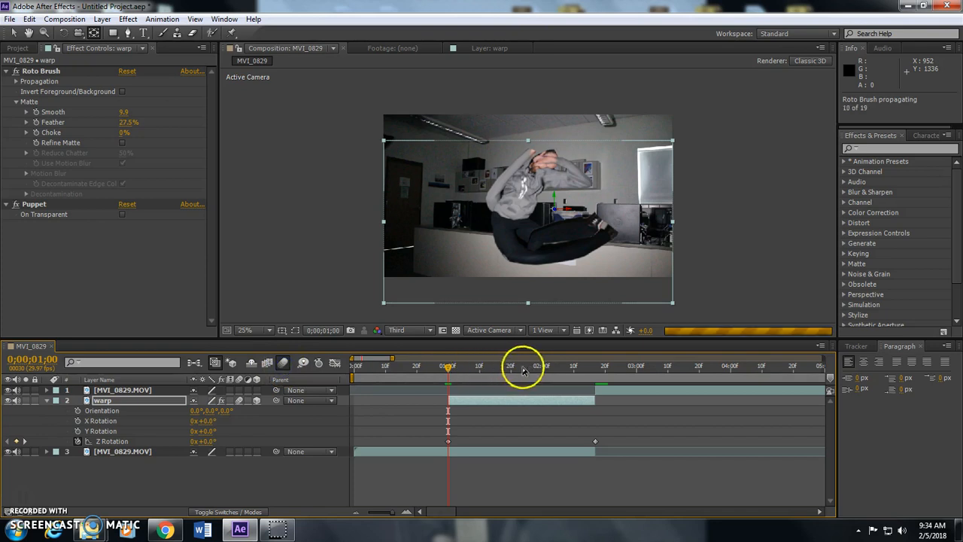
pyautogui.moveTo(506, 372); pyautogui.dragTo(501, 372)
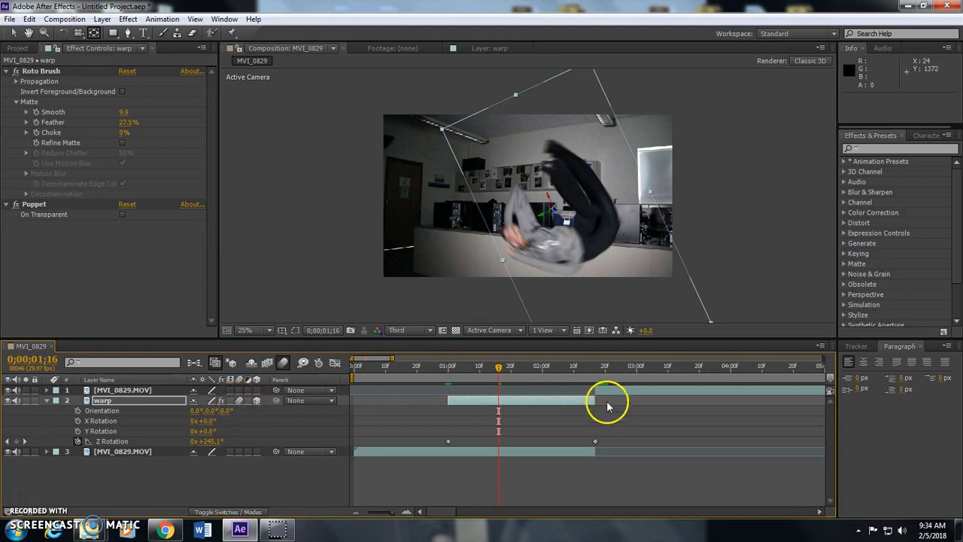
# Step: Duplicate the warp layer with the current time at 0;00;01;00
pyautogui.click(120, 401)
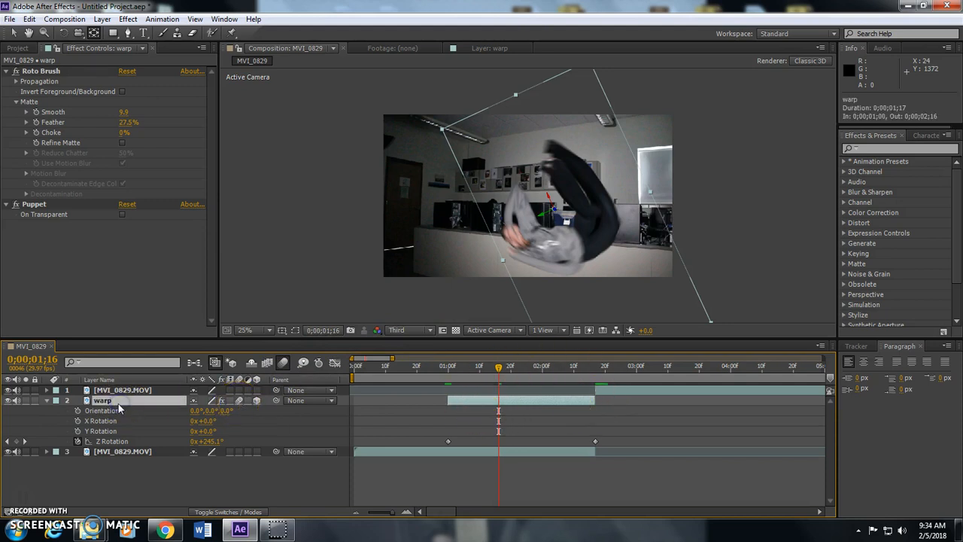
pyautogui.moveTo(455, 382); pyautogui.dragTo(451, 383)
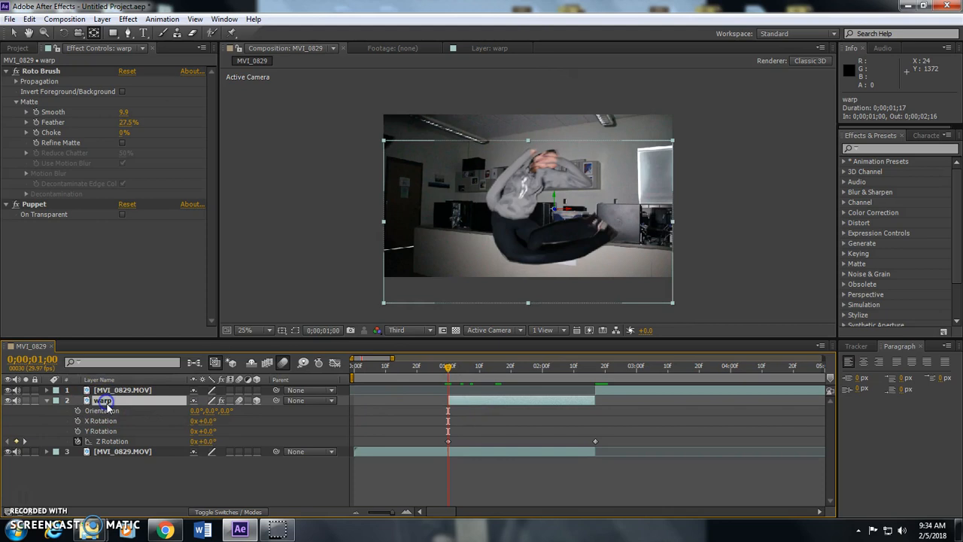
pyautogui.hotkey('ctrl', 'd')
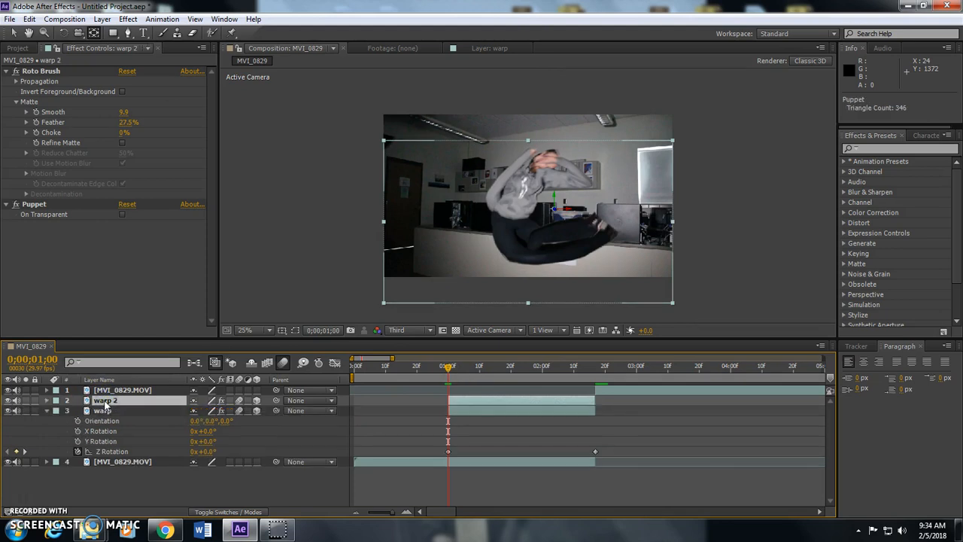
pyautogui.click(27, 19)
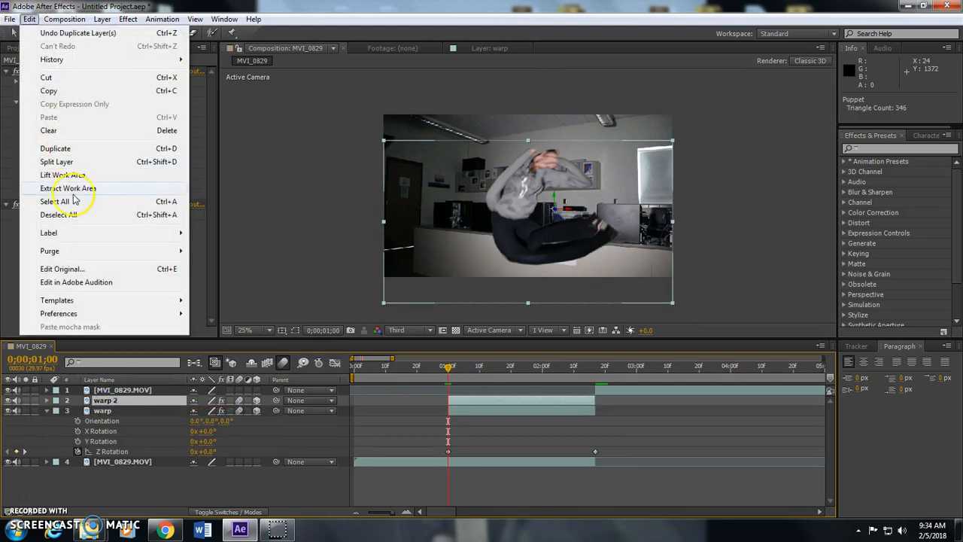
pyautogui.click(327, 47)
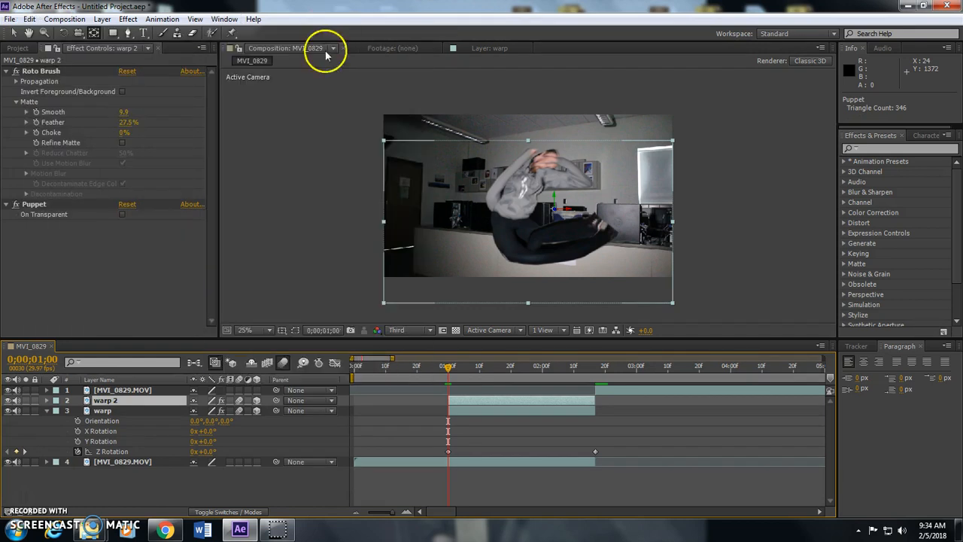
# Step: Set the warp 2 layer's Orientation to 0.0°, 68.0°, 0.0°, its X Rotation to 0x+58.0° and its Y Rotation to 0x+32.0°
pyautogui.click(113, 402)
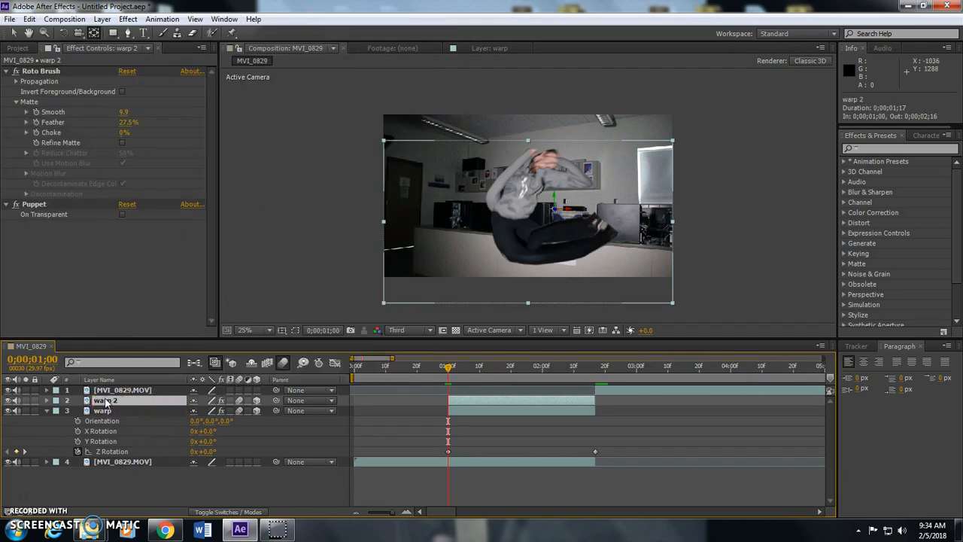
pyautogui.press('r')
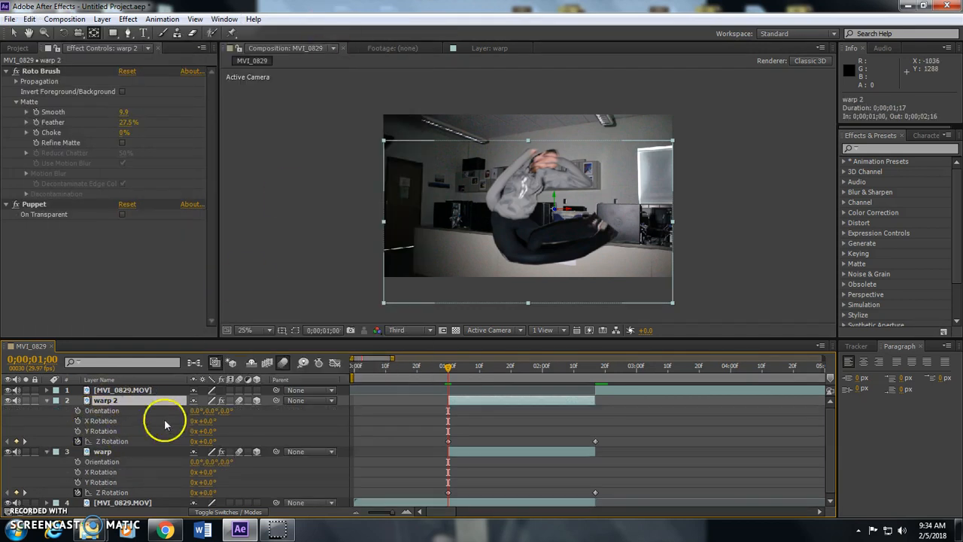
pyautogui.moveTo(213, 413); pyautogui.dragTo(245, 421)
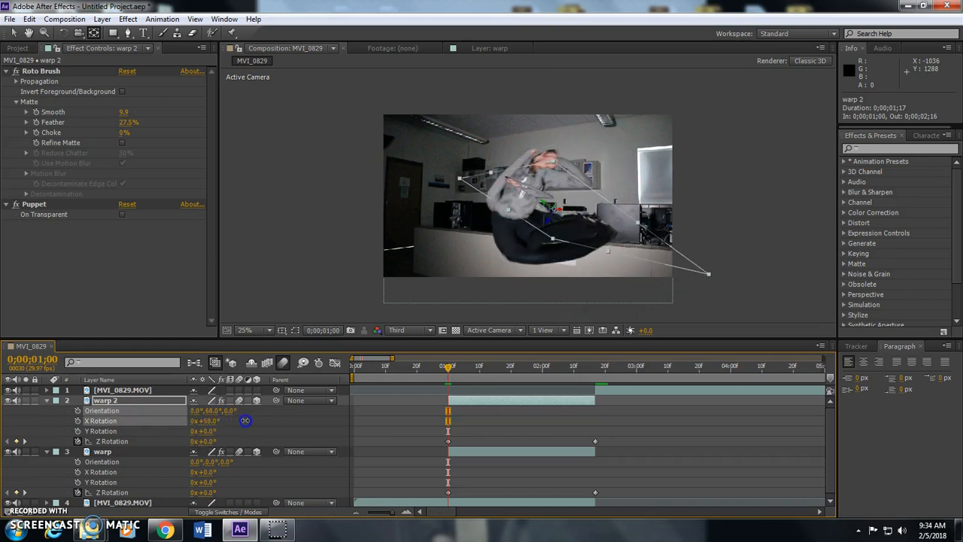
pyautogui.click(88, 420)
pyautogui.moveTo(210, 430); pyautogui.dragTo(230, 430)
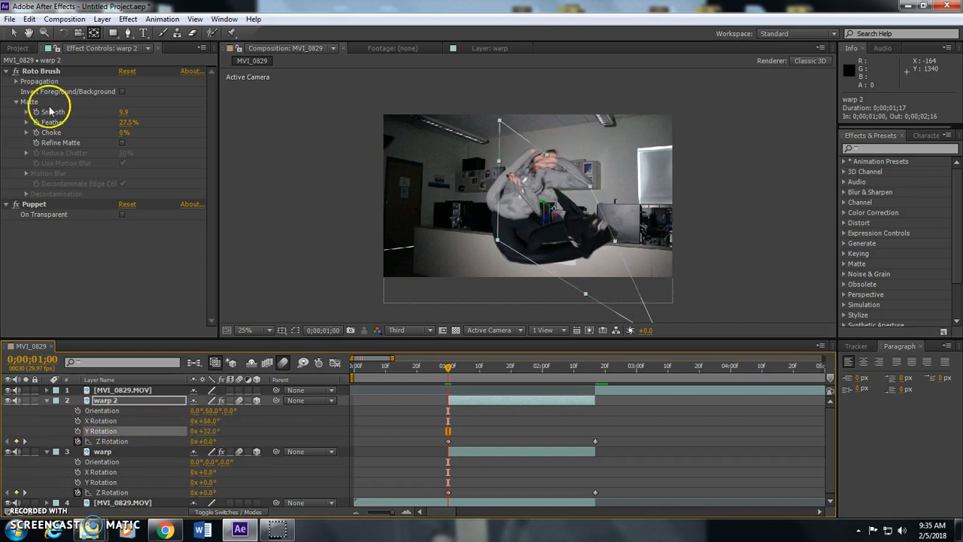
# Step: Scale the warp 2 layer down to about 66% in the composition view and check it at 0;00;01;09
pyautogui.click(14, 33)
pyautogui.moveTo(498, 242); pyautogui.dragTo(509, 225)
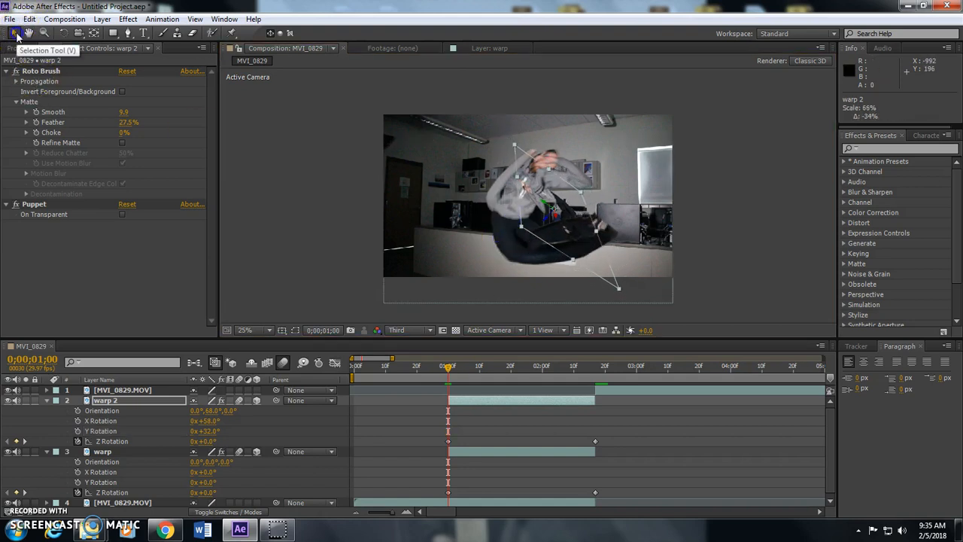
pyautogui.click(64, 33)
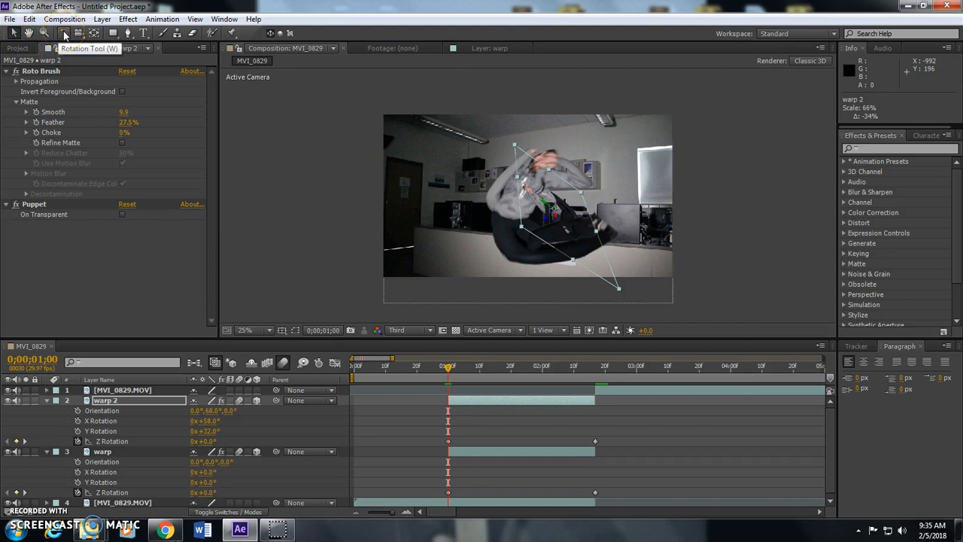
pyautogui.moveTo(450, 369); pyautogui.dragTo(477, 369)
pyautogui.click(230, 400)
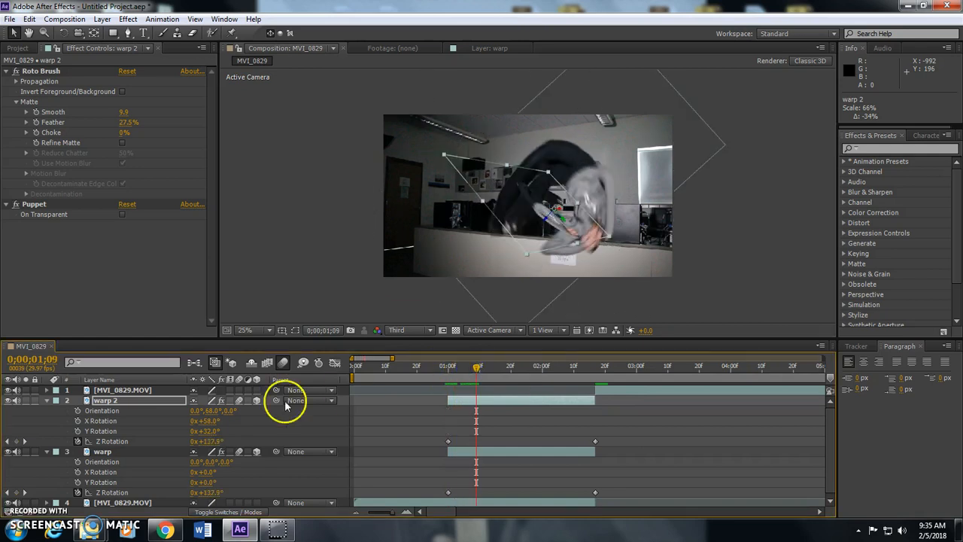
# Step: Duplicate the warp 2 layer and set the copy's Orientation to 0.0°, 306.0°, 278.0°
pyautogui.click(118, 402)
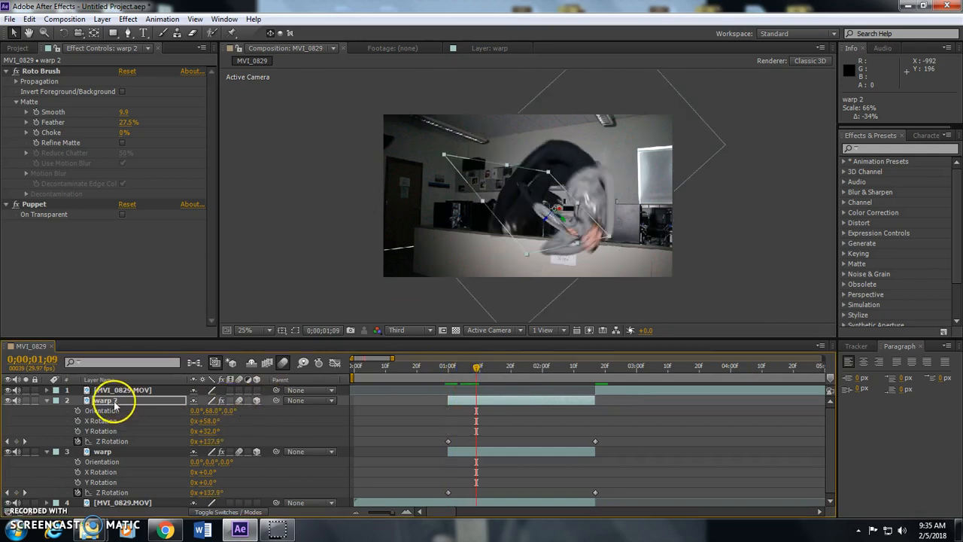
pyautogui.hotkey('ctrl', 'd')
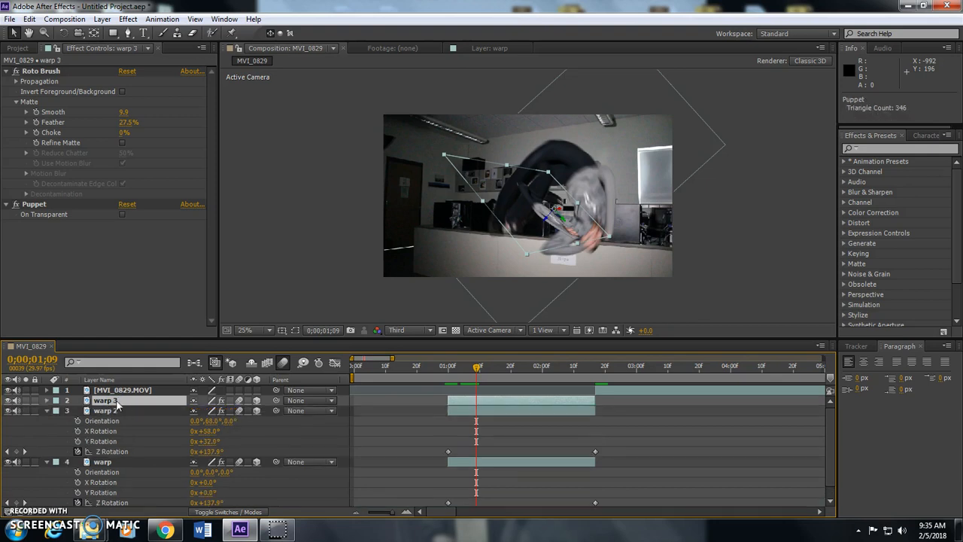
pyautogui.click(104, 402)
pyautogui.press('Return')
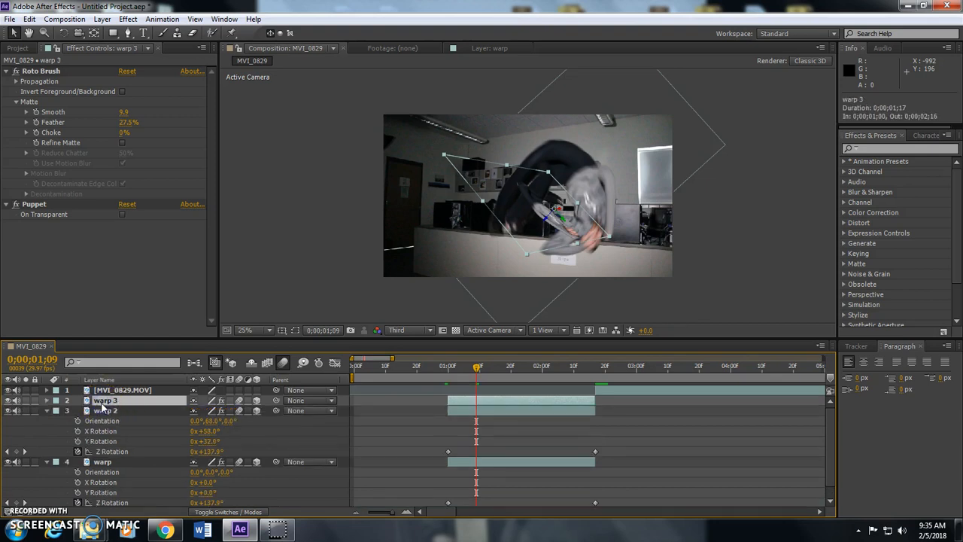
pyautogui.press('r')
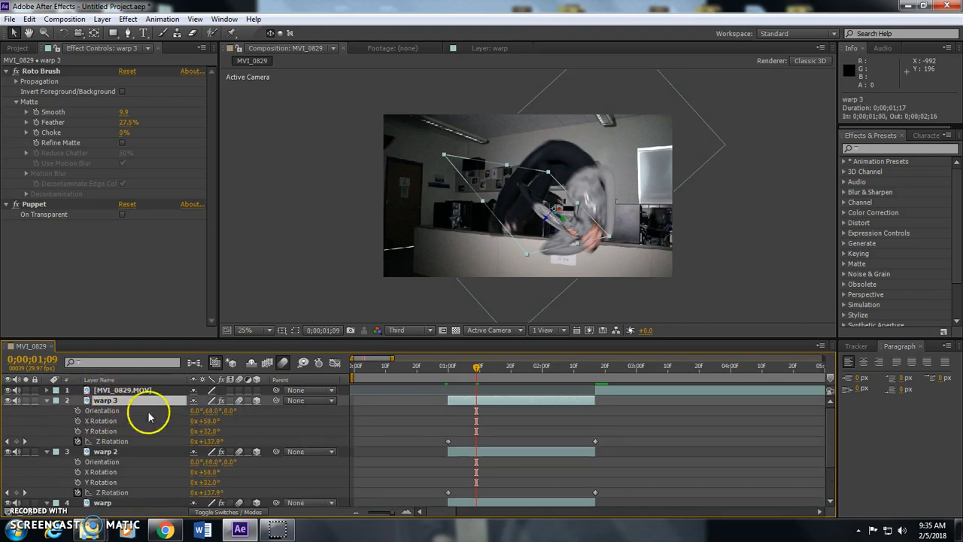
pyautogui.moveTo(226, 410); pyautogui.dragTo(146, 405)
pyautogui.moveTo(237, 410); pyautogui.dragTo(187, 412)
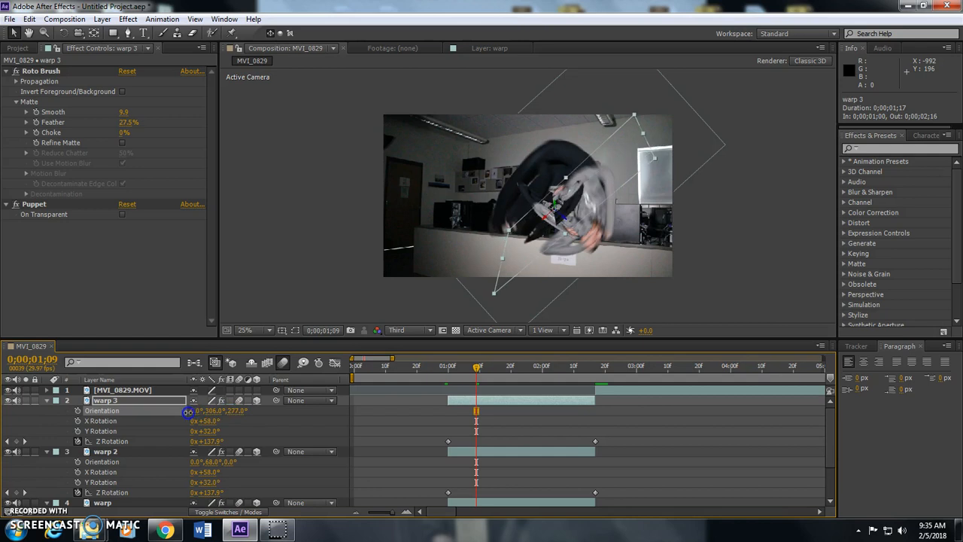
# Step: Keyframe the warp 3 layer's Y Rotation from 0x+32.0° at 0;00;01;00 to 1x+32.0° at 0;00;02;17, and check a frame between them
pyautogui.moveTo(457, 372); pyautogui.dragTo(449, 381)
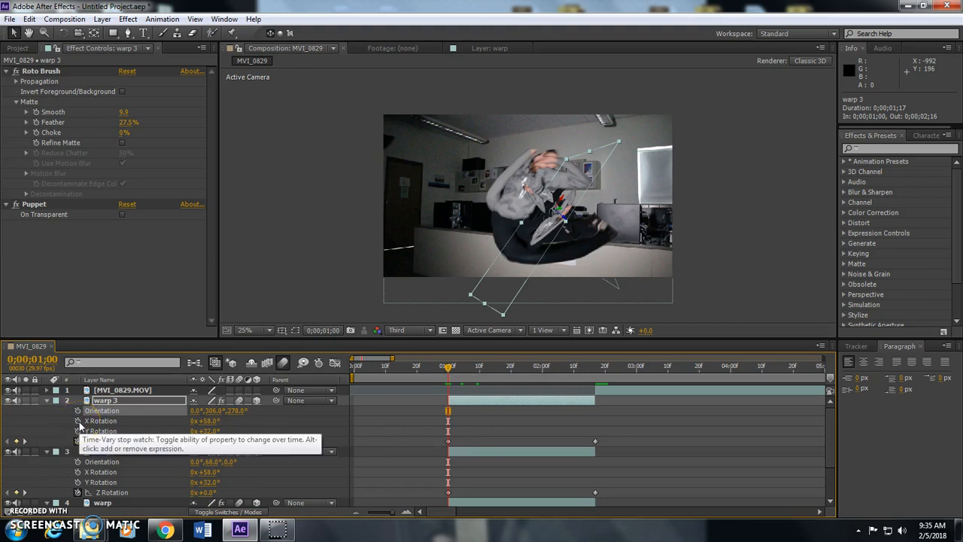
pyautogui.click(78, 431)
pyautogui.moveTo(429, 360); pyautogui.dragTo(594, 369)
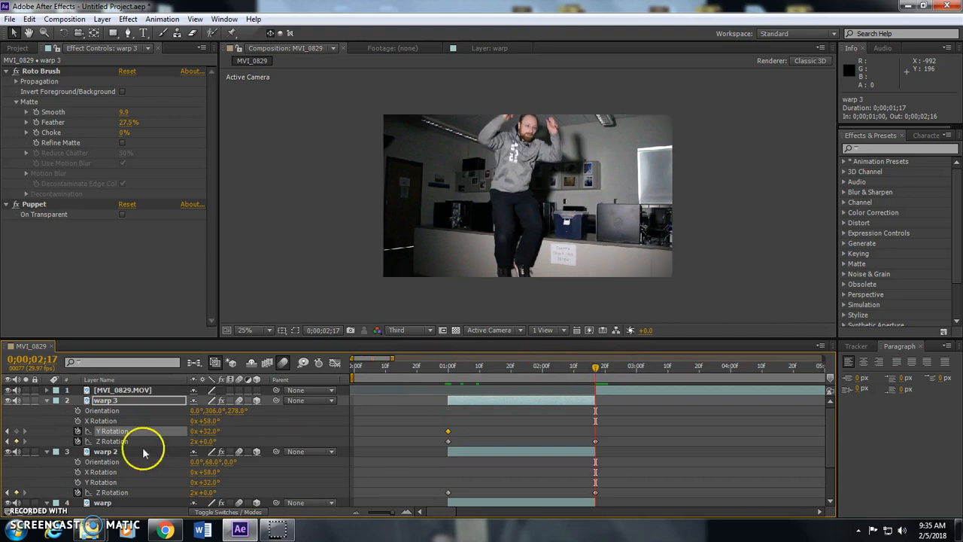
pyautogui.click(193, 432)
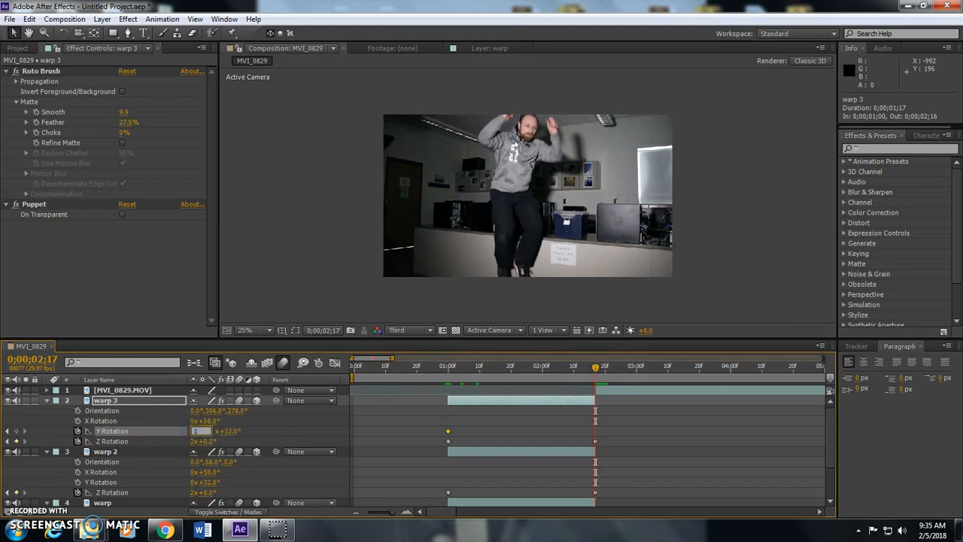
pyautogui.press('Return')
pyautogui.click(447, 368)
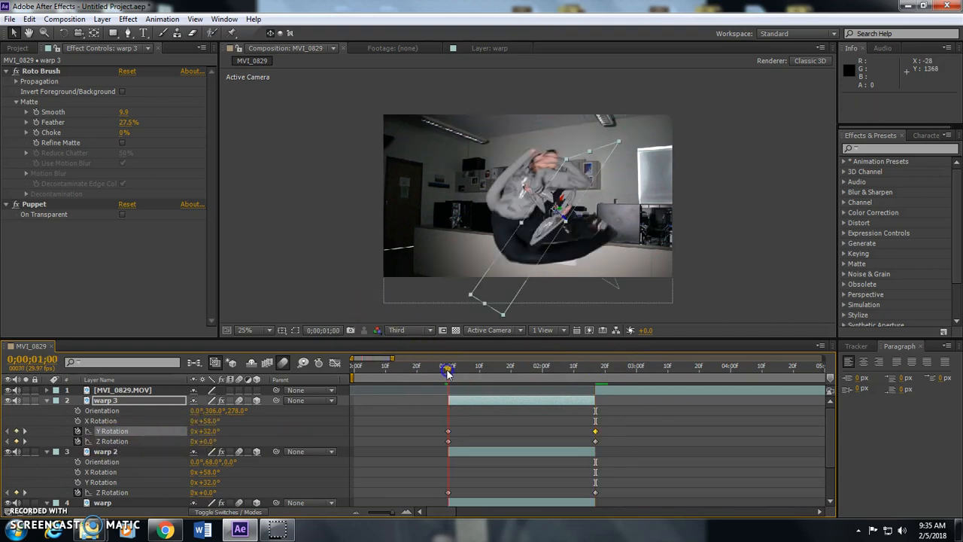
pyautogui.moveTo(455, 368); pyautogui.dragTo(519, 374)
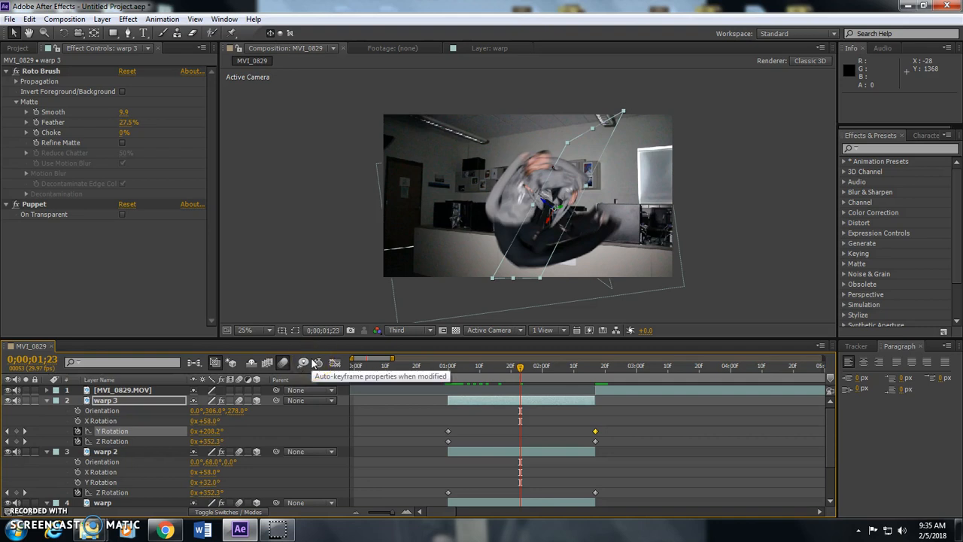
# Step: Collapse the rotation properties of all three warp layers in the timeline
pyautogui.click(47, 401)
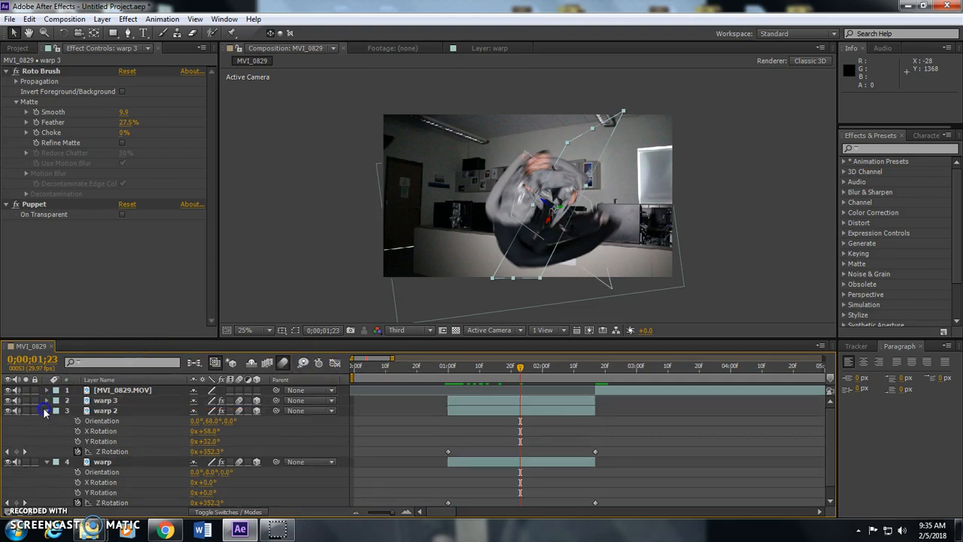
pyautogui.click(46, 410)
pyautogui.click(46, 421)
pyautogui.click(98, 422)
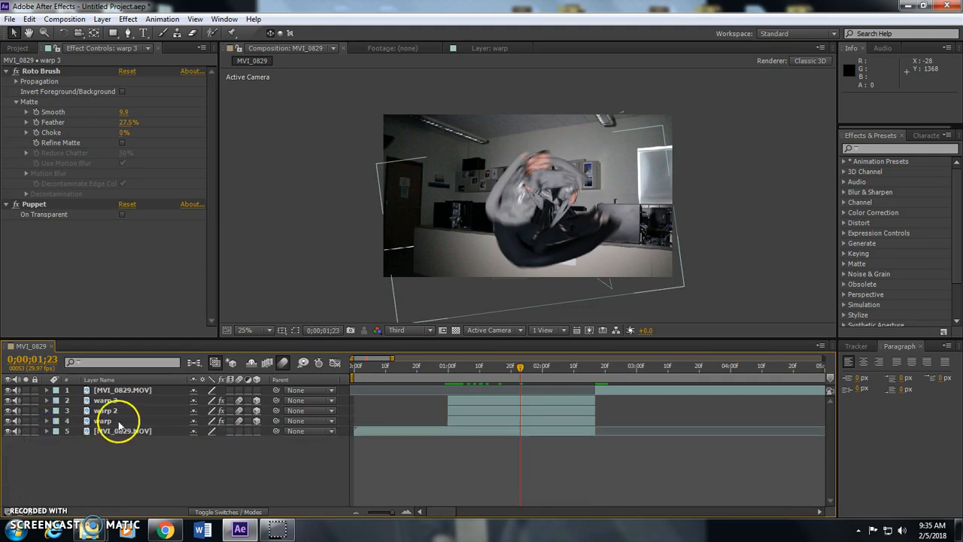
pyautogui.click(124, 450)
# Step: Add a null object above the other layers and make it a 3D layer
pyautogui.click(102, 401)
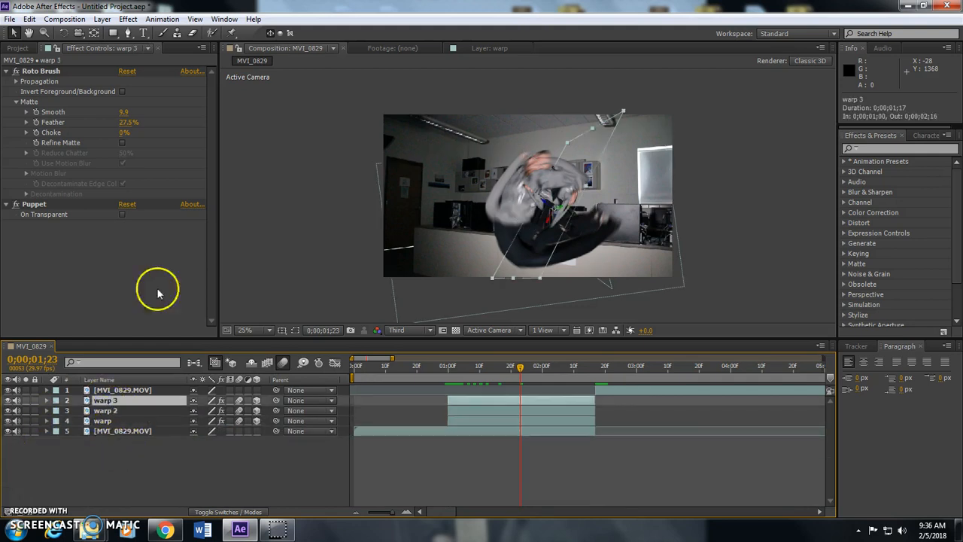
pyautogui.click(102, 18)
pyautogui.moveTo(269, 30)
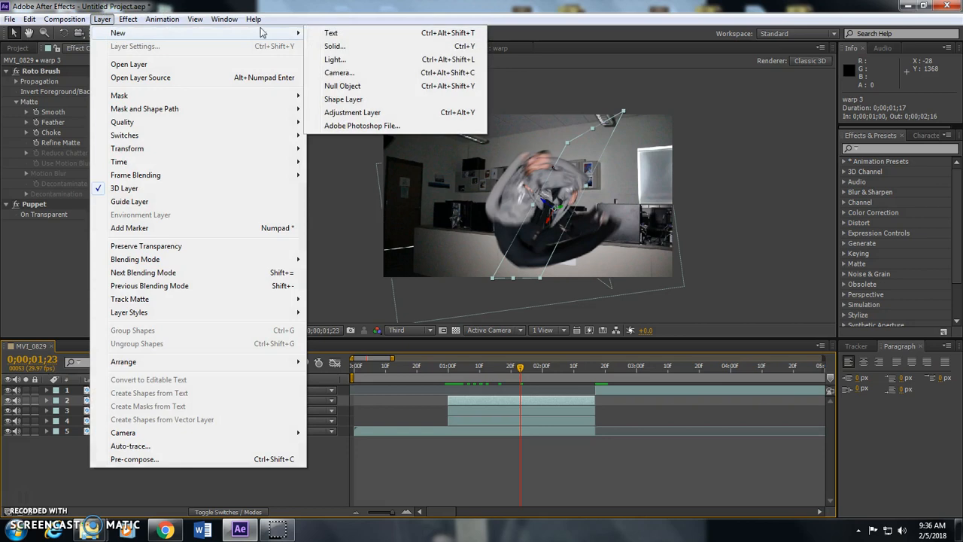
pyautogui.click(340, 86)
pyautogui.click(257, 390)
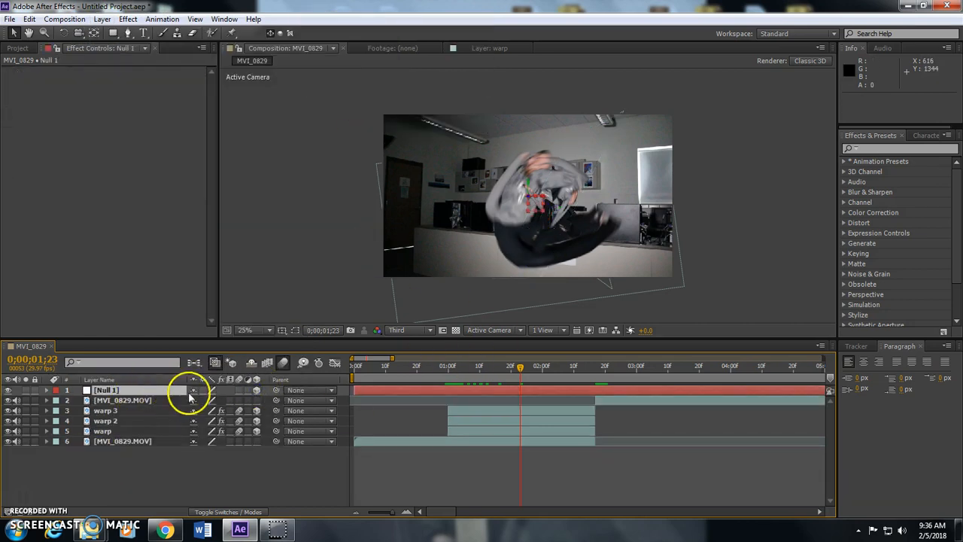
# Step: Move the null object directly above the warp layers and parent warp, warp 2 and warp 3 to it
pyautogui.moveTo(160, 397); pyautogui.dragTo(128, 410)
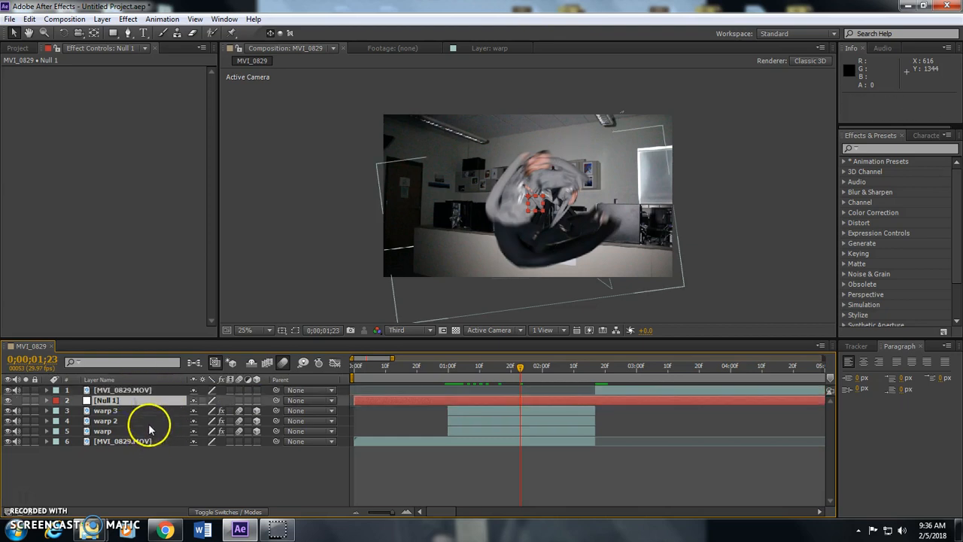
pyautogui.click(106, 431)
pyautogui.keyDown('shift'); pyautogui.click(103, 411); pyautogui.keyUp('shift')
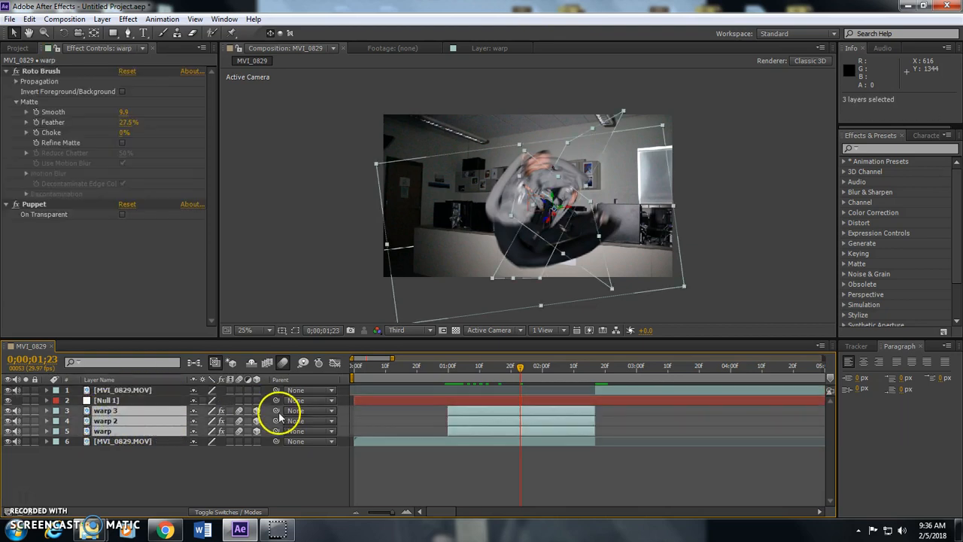
pyautogui.moveTo(276, 413); pyautogui.dragTo(145, 405)
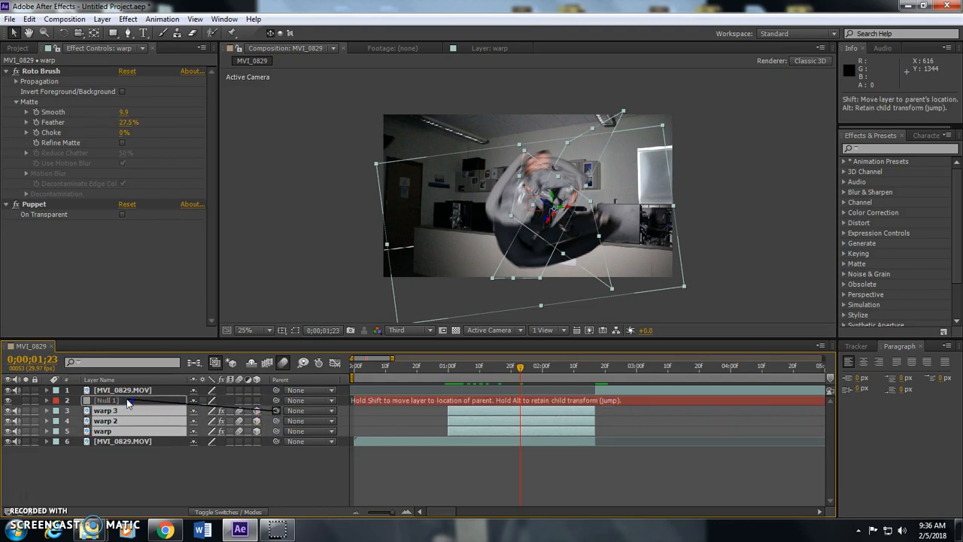
pyautogui.moveTo(128, 404); pyautogui.dragTo(128, 404)
# Step: Trim Null 1 to start at 0;00;01;00 and keyframe its Scale from 0% there to 100% at 0;00;02;17
pyautogui.moveTo(542, 368); pyautogui.dragTo(457, 372)
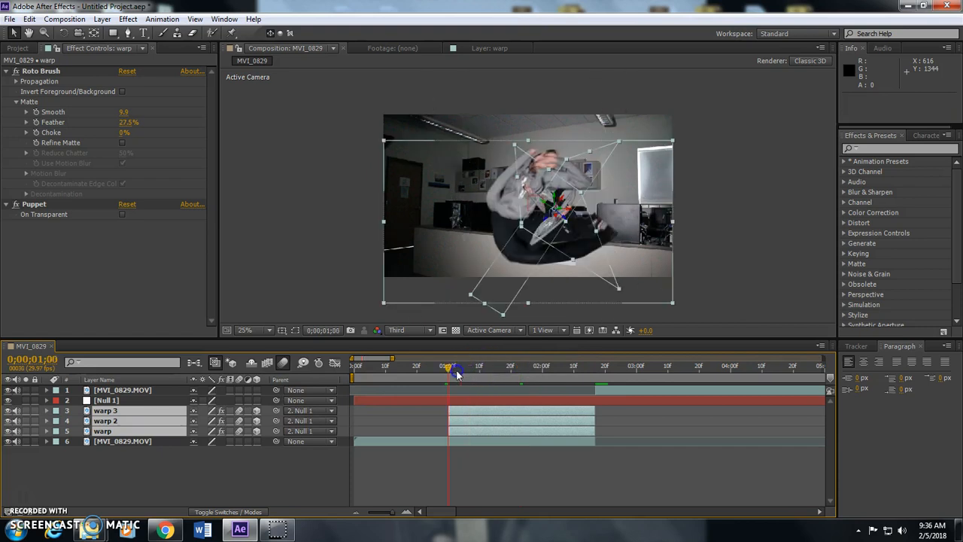
pyautogui.moveTo(359, 400); pyautogui.dragTo(450, 400)
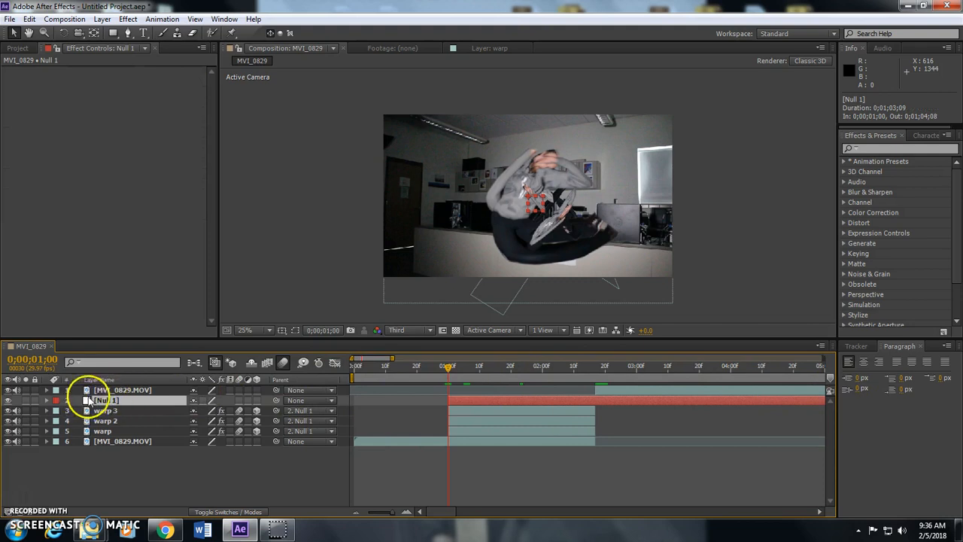
pyautogui.press('s')
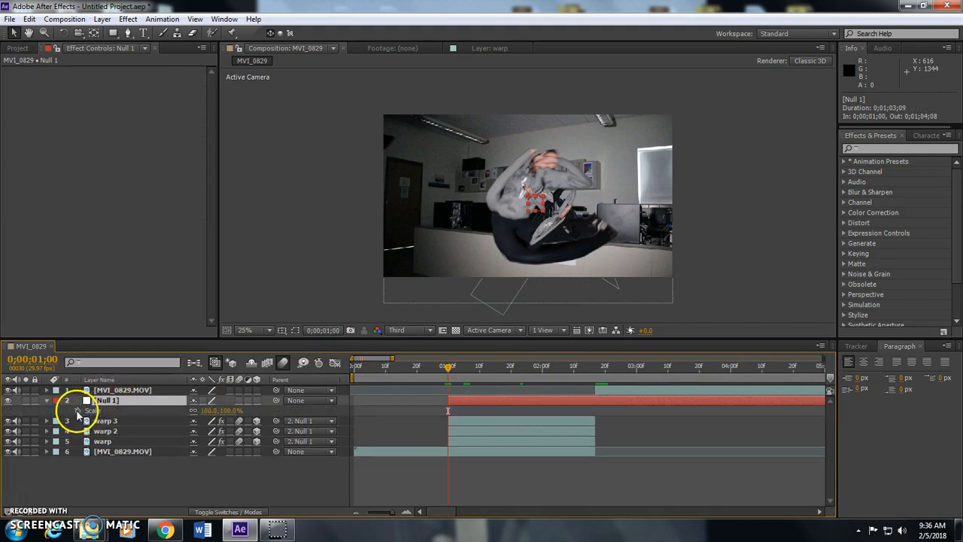
pyautogui.click(78, 411)
pyautogui.moveTo(448, 410); pyautogui.dragTo(593, 413)
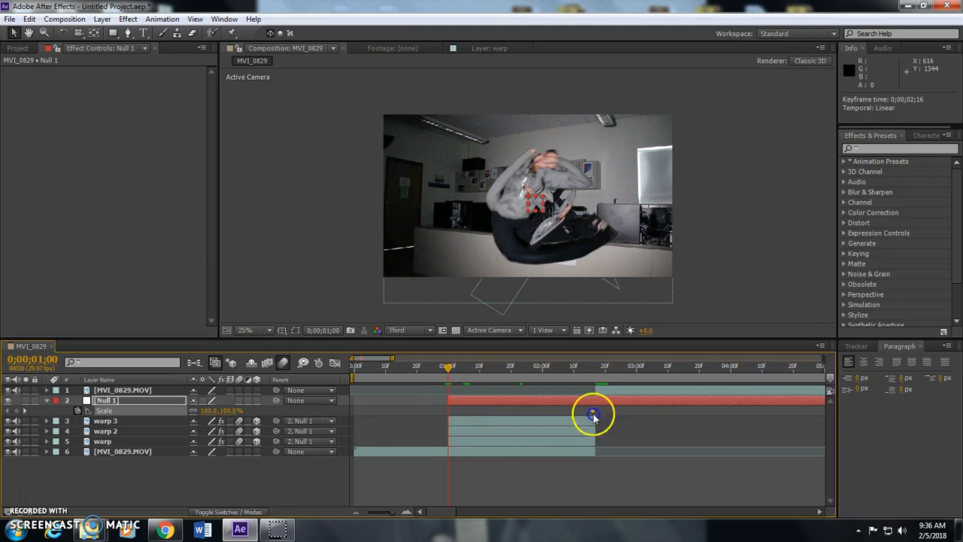
pyautogui.click(207, 410)
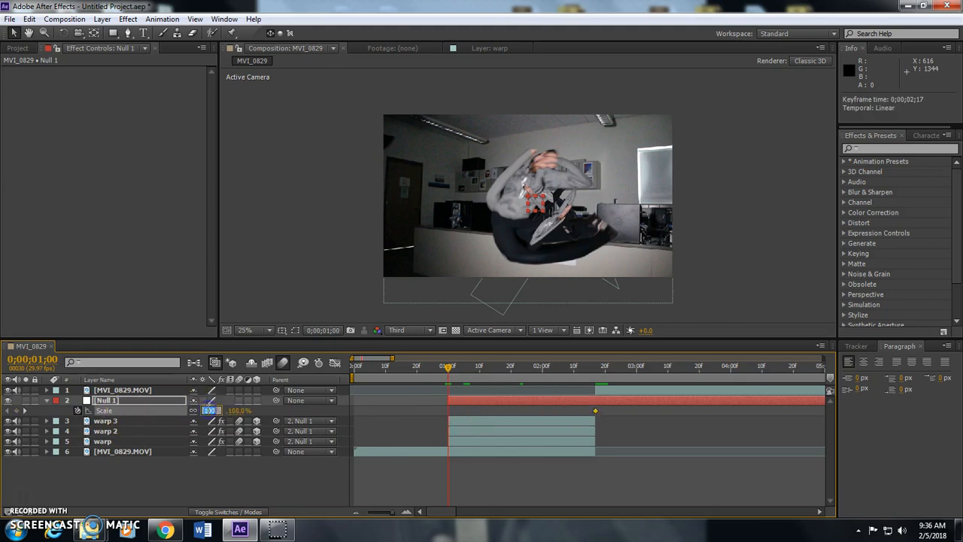
pyautogui.write('0')
pyautogui.press('Return')
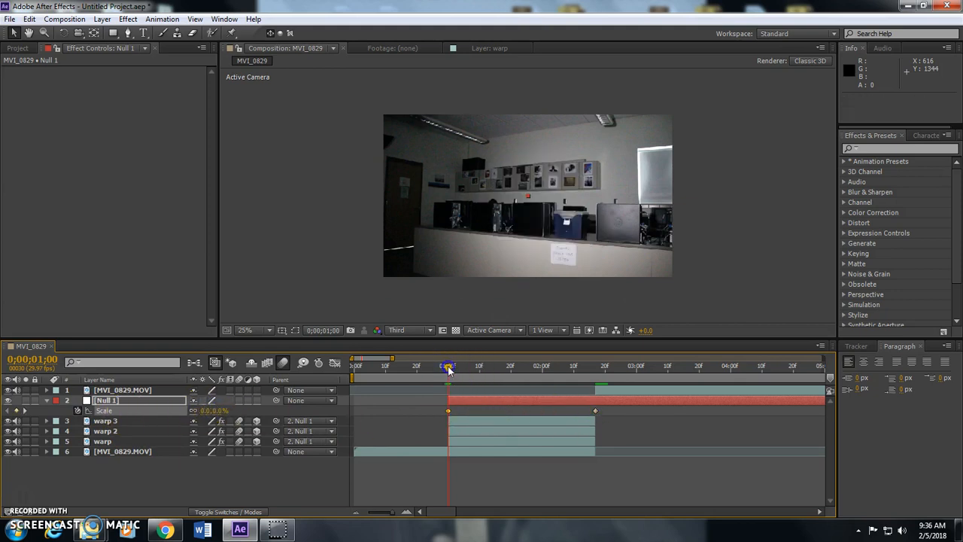
# Step: Trim the ends of warp, warp 2 and warp 3 to 0;00;02;05
pyautogui.moveTo(481, 367); pyautogui.dragTo(544, 368)
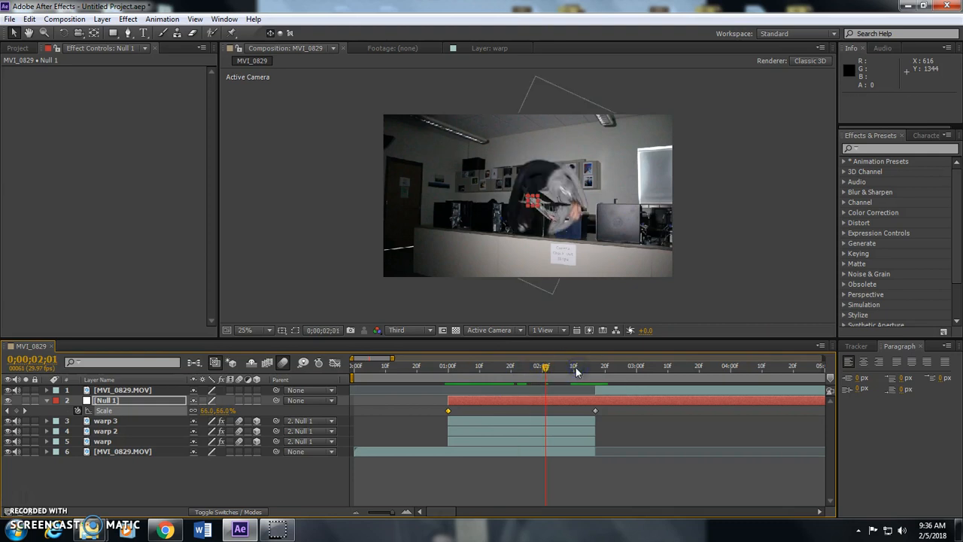
pyautogui.click(575, 367)
pyautogui.moveTo(578, 367); pyautogui.dragTo(557, 376)
pyautogui.click(595, 411)
pyautogui.moveTo(597, 419); pyautogui.dragTo(559, 442)
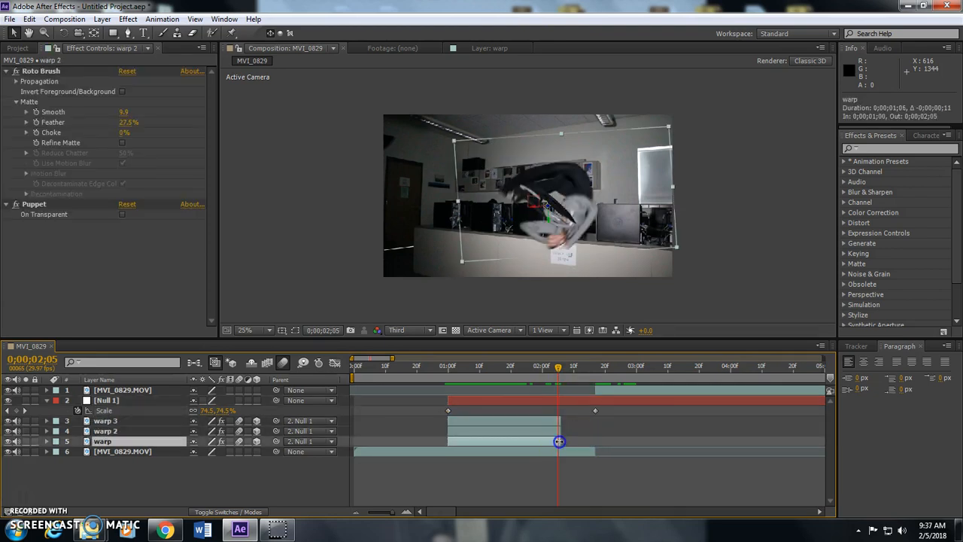
# Step: Move Null 1's last Scale keyframe to 0;00;02;10 and extend the upper MVI_0829.MOV layer to start at 0;00;02;06
pyautogui.moveTo(591, 410); pyautogui.dragTo(573, 390)
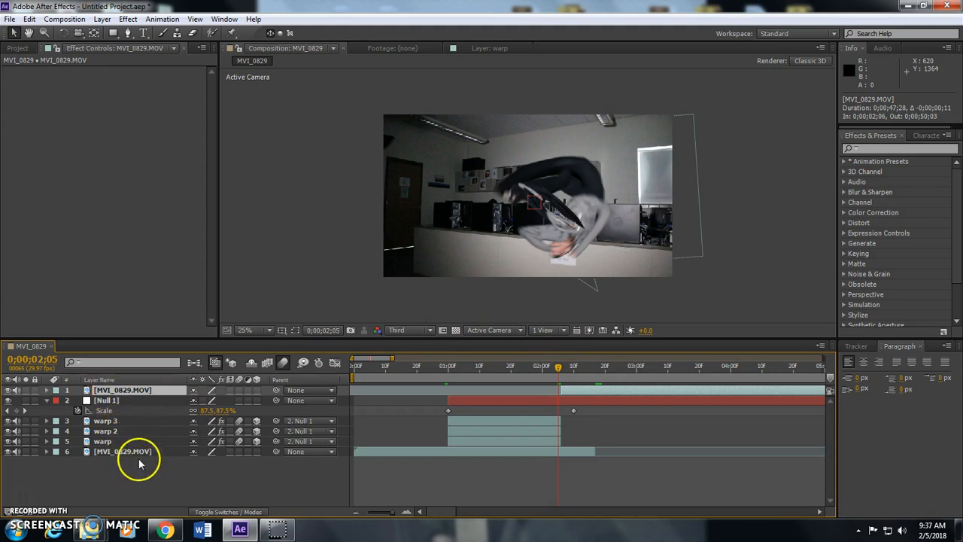
pyautogui.click(46, 400)
# Step: Add a second null object above all other layers
pyautogui.click(124, 20)
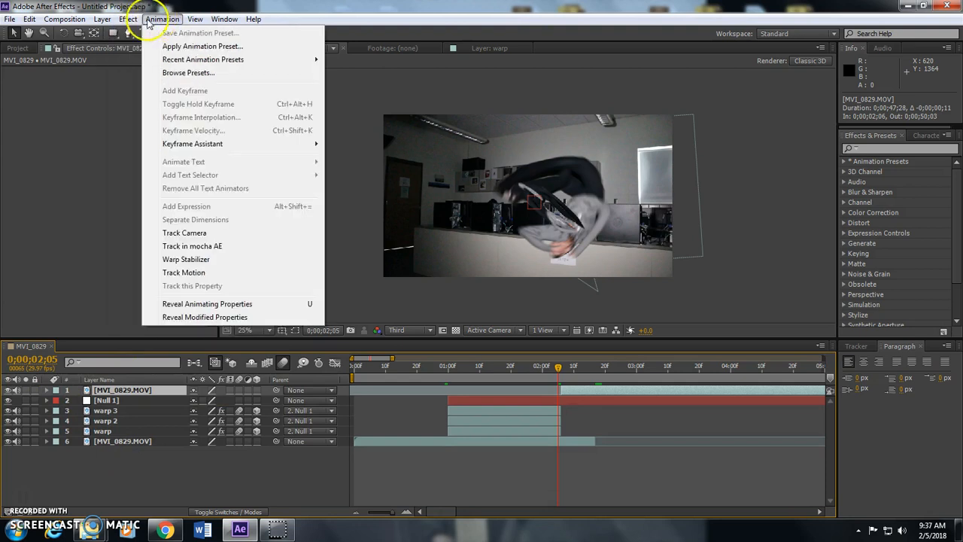
pyautogui.click(100, 19)
pyautogui.click(100, 20)
pyautogui.moveTo(117, 34)
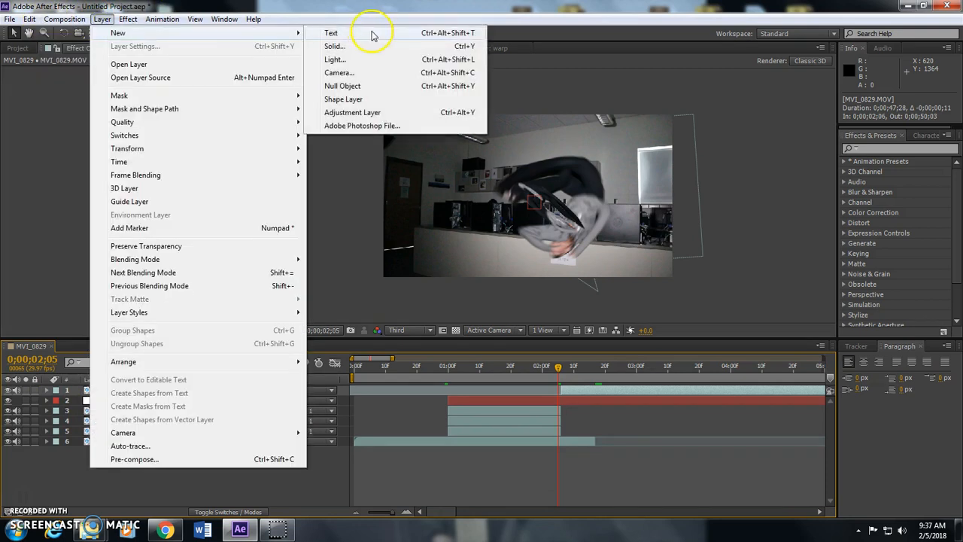
pyautogui.click(368, 84)
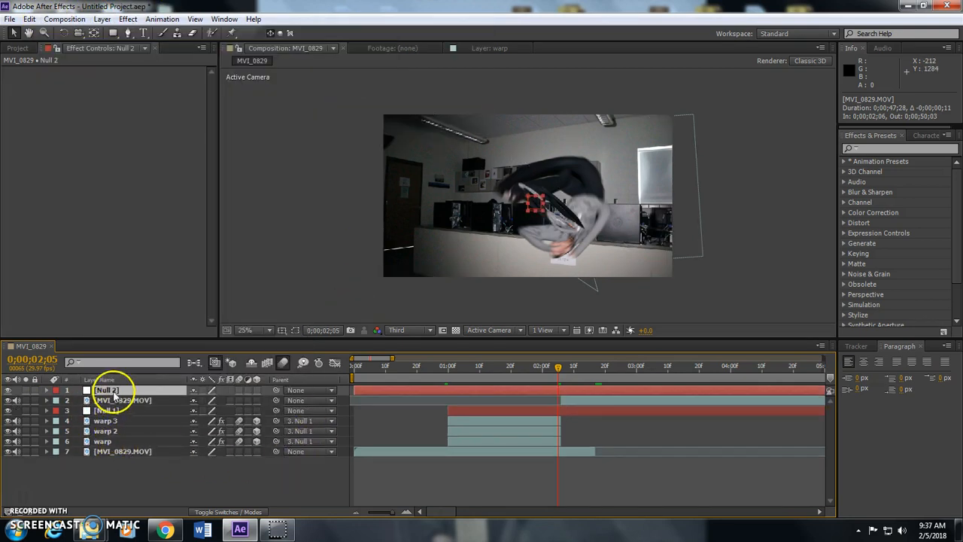
# Step: Parent both MVI_0829.MOV layers and Null 1 to Null 2
pyautogui.click(118, 399)
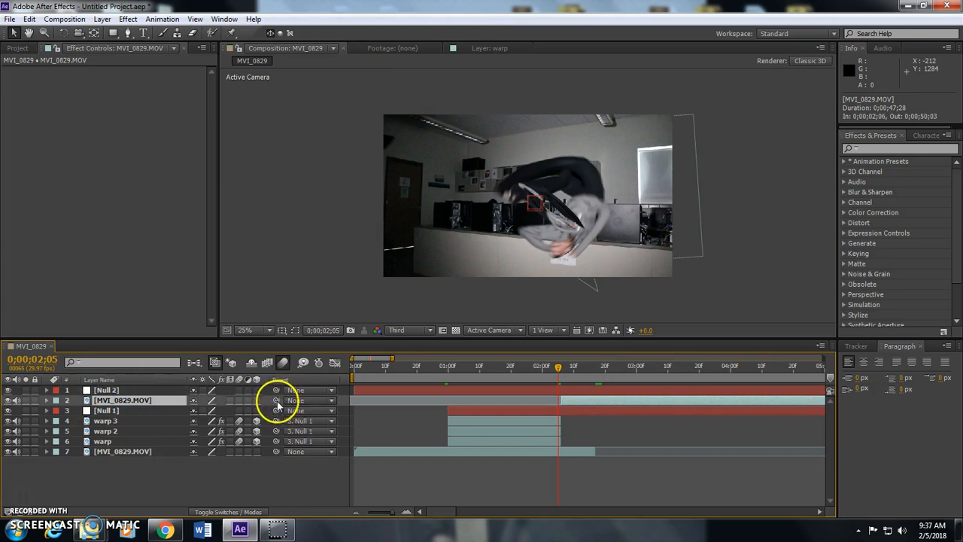
pyautogui.moveTo(276, 400); pyautogui.dragTo(125, 392)
pyautogui.click(106, 411)
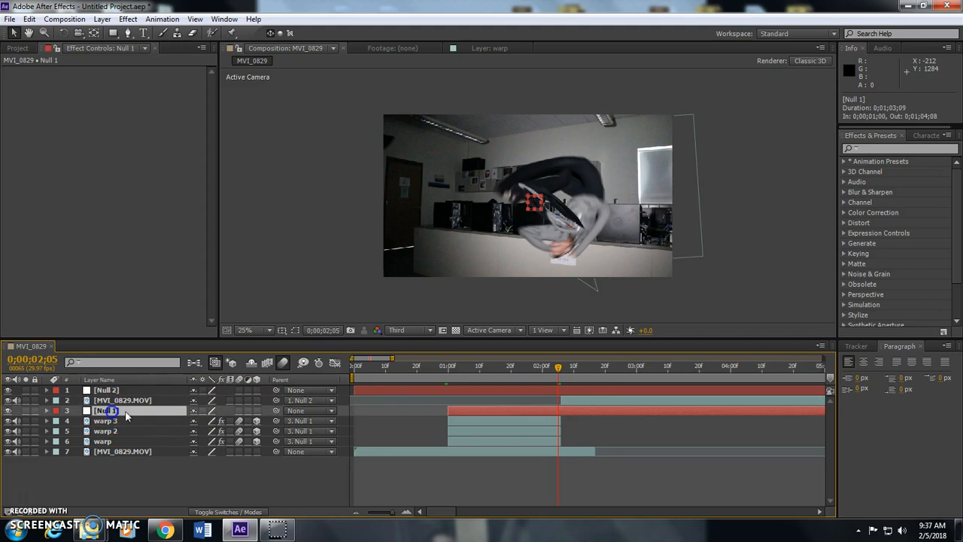
pyautogui.moveTo(276, 411); pyautogui.dragTo(106, 392)
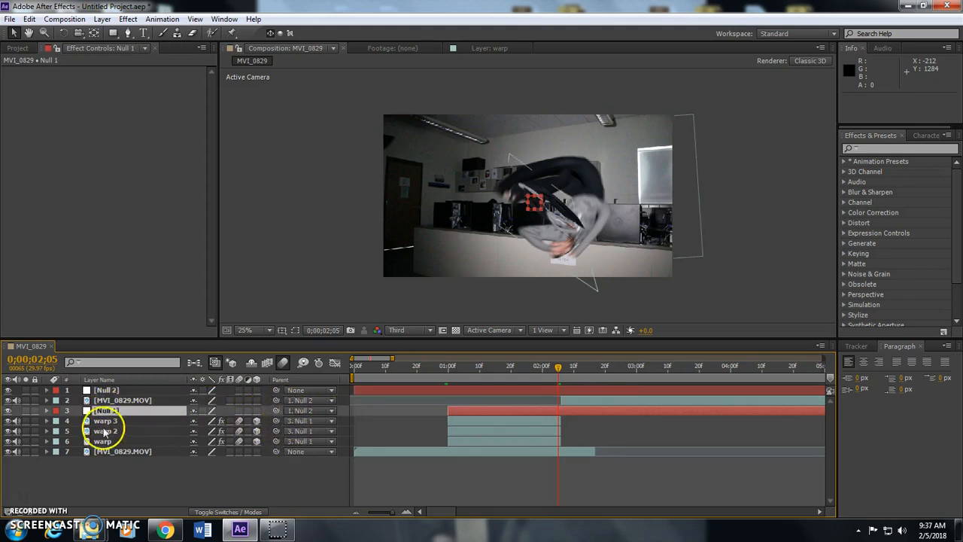
pyautogui.moveTo(277, 452); pyautogui.dragTo(116, 392)
# Step: Set the Scale of Null 2 to 110%
pyautogui.click(115, 391)
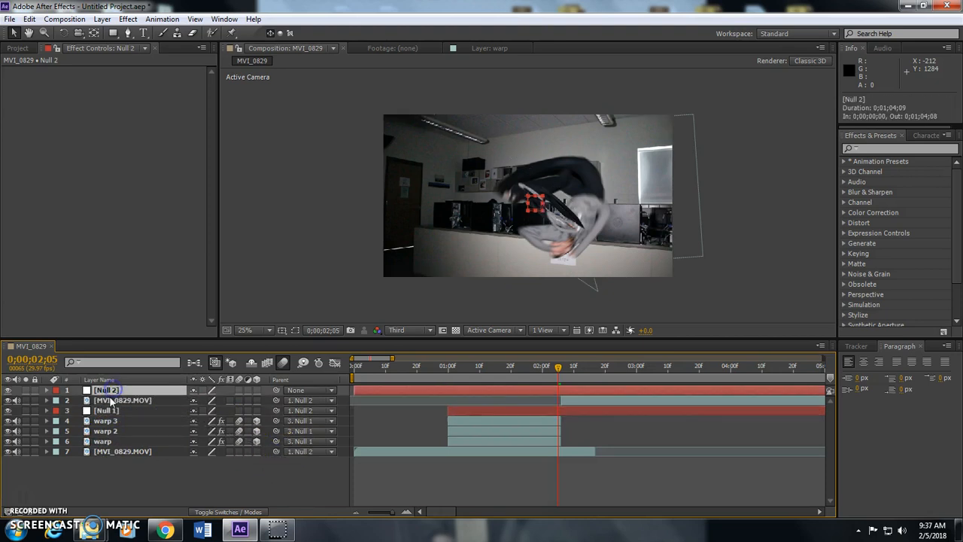
pyautogui.press('s')
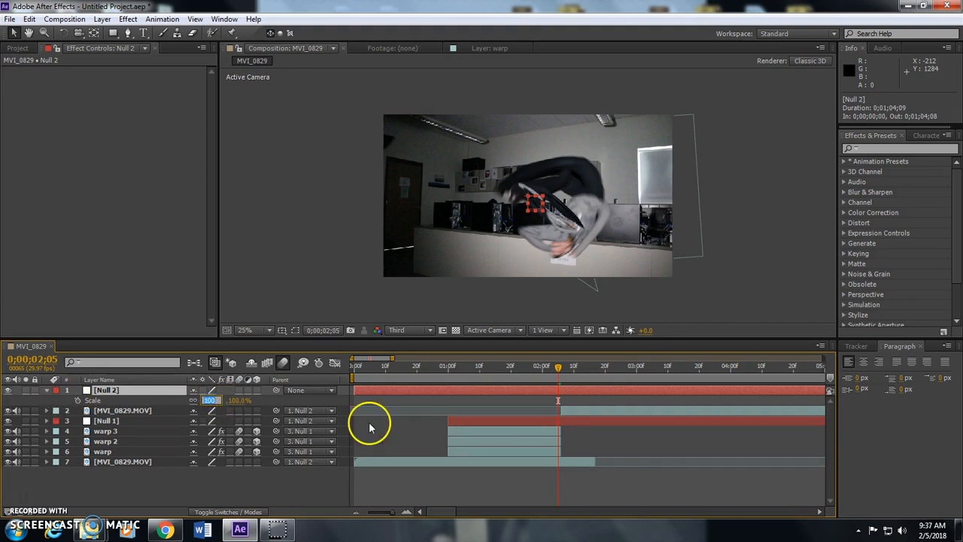
pyautogui.write('110')
pyautogui.press('Return')
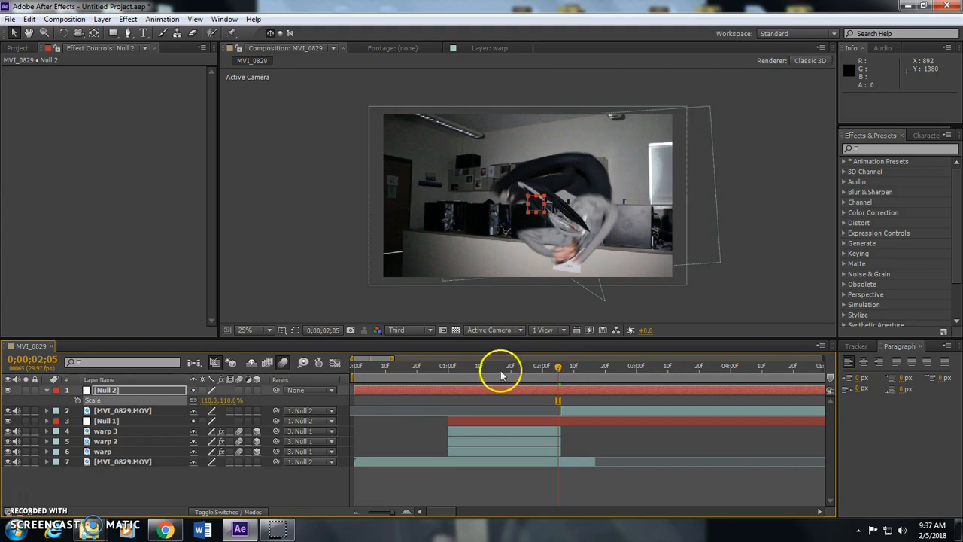
# Step: Keyframe a camera shake on Null 2's Position from 960.0, 540.0 at 0;00;02;05, with small offsets every few frames, ending at 968.0, 526.0 around 0;00;02;13
pyautogui.press('p')
pyautogui.click(76, 401)
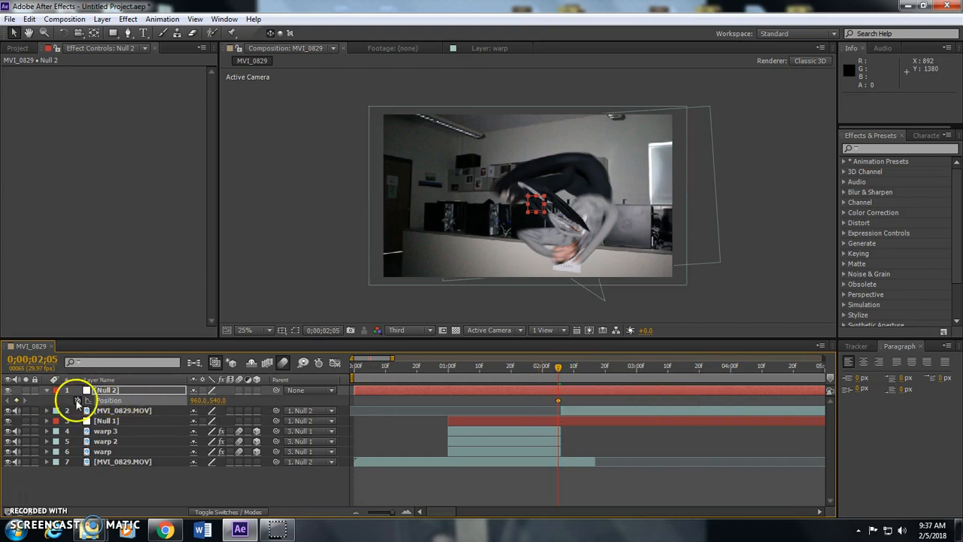
pyautogui.press('pagedown')
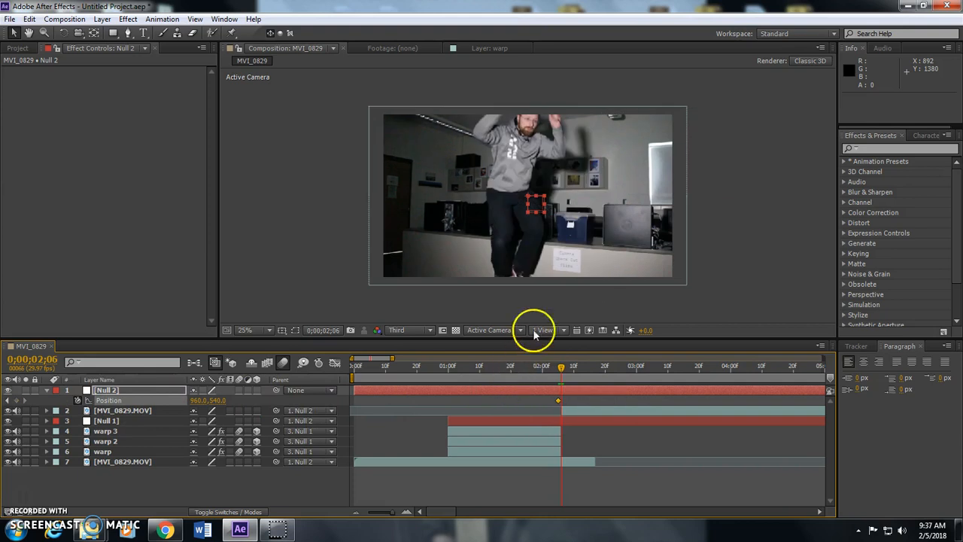
pyautogui.moveTo(540, 210)
pyautogui.mouseDown()
pyautogui.moveTo(561, 218)
pyautogui.moveTo(537, 212)
pyautogui.mouseUp()
pyautogui.press('pagedown')
pyautogui.moveTo(533, 212); pyautogui.dragTo(528, 212)
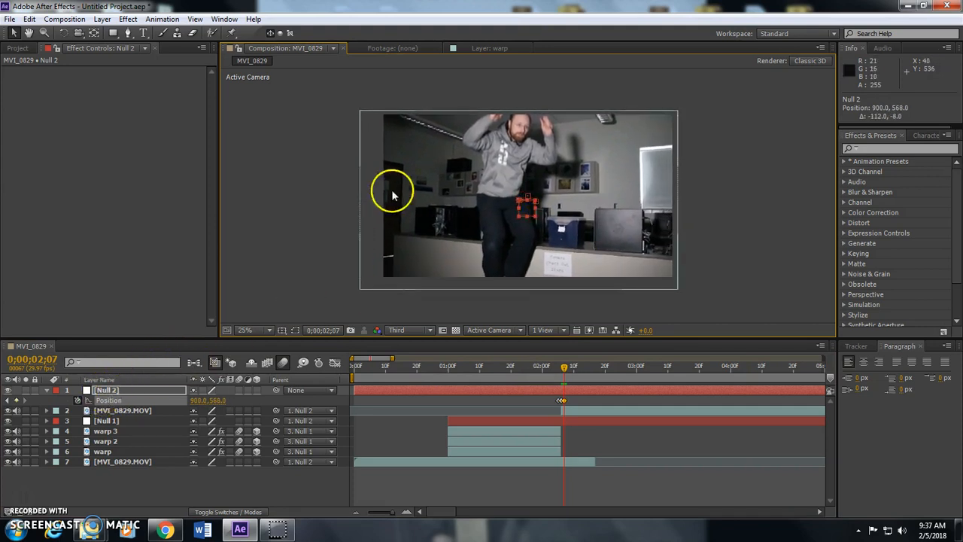
pyautogui.press('pagedown')
pyautogui.moveTo(531, 207); pyautogui.dragTo(526, 213)
pyautogui.press('pagedown')
pyautogui.press('pagedown')
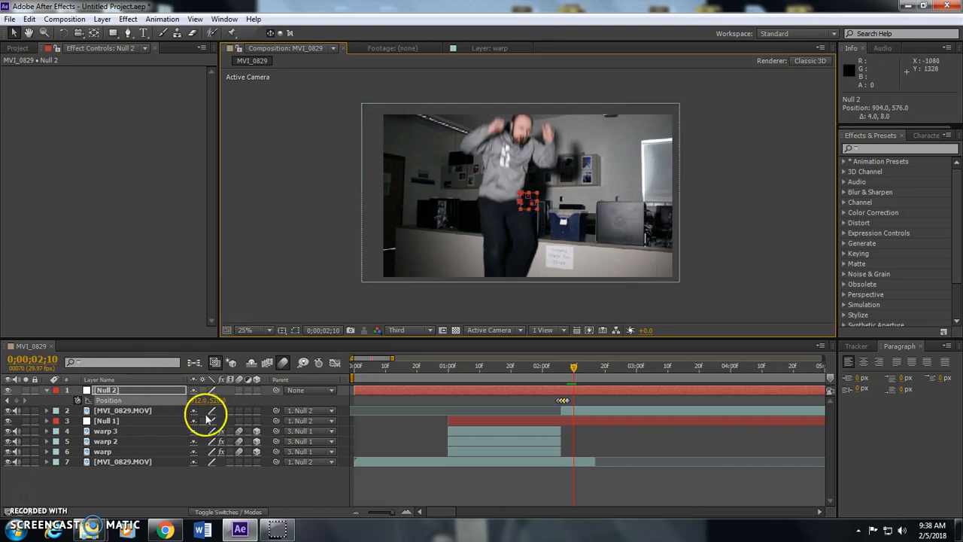
pyautogui.moveTo(215, 400); pyautogui.dragTo(194, 399)
pyautogui.press('pagedown')
pyautogui.press('pagedown')
pyautogui.press('pagedown')
# Step: Play back the apparition and camera shake from 0;00;00;29 to check the timing
pyautogui.moveTo(585, 364); pyautogui.dragTo(494, 384)
pyautogui.moveTo(433, 369); pyautogui.dragTo(449, 369)
pyautogui.press('pagedown')
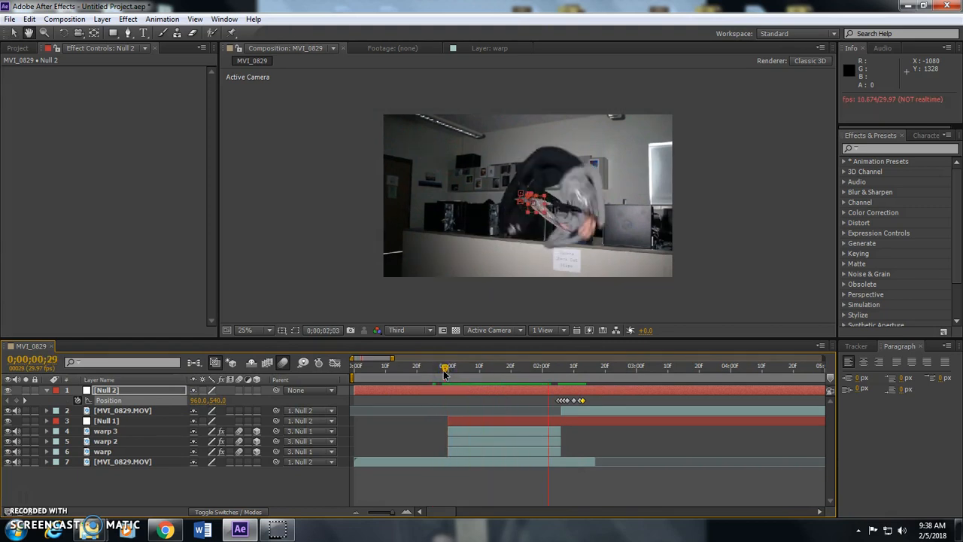
pyautogui.click(444, 374)
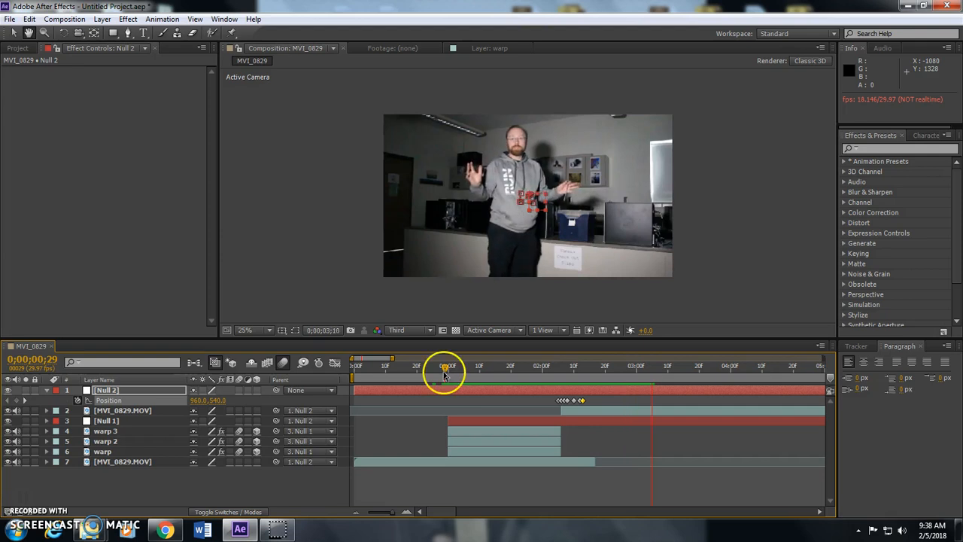
pyautogui.click(444, 374)
pyautogui.press('space')
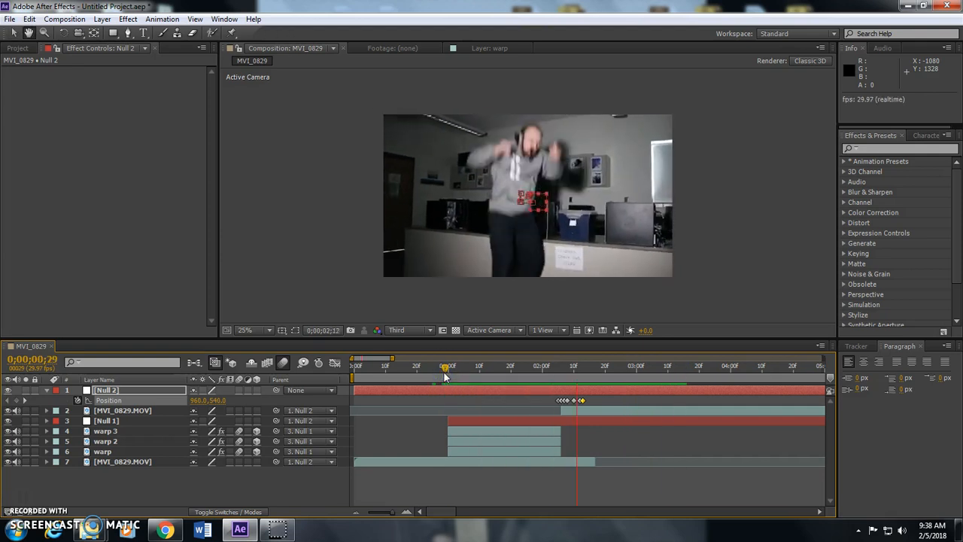
pyautogui.click(447, 371)
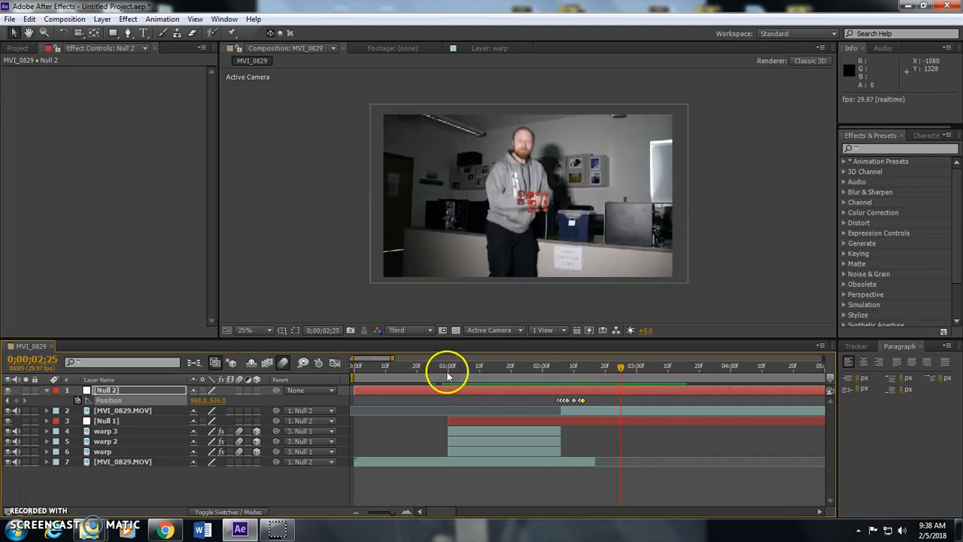
pyautogui.click(483, 437)
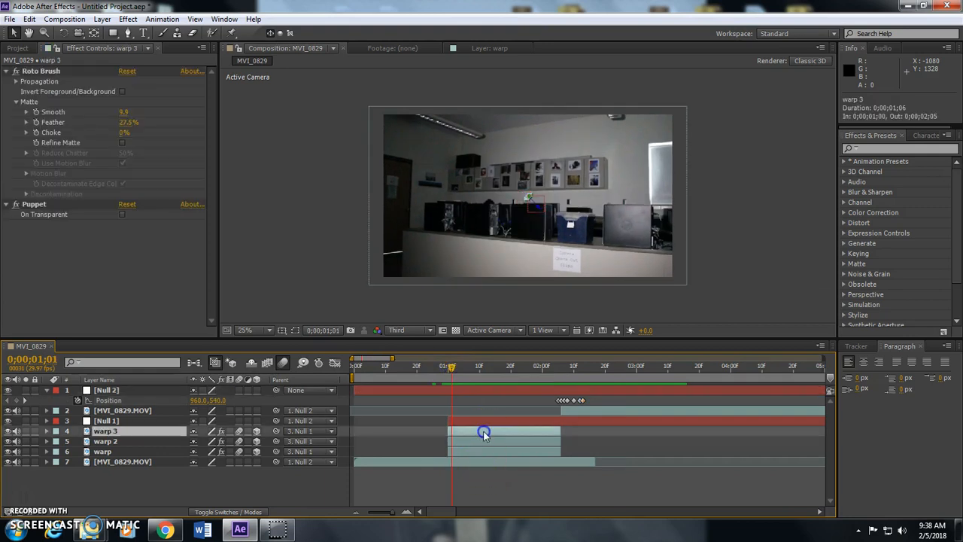
pyautogui.doubleClick(104, 452)
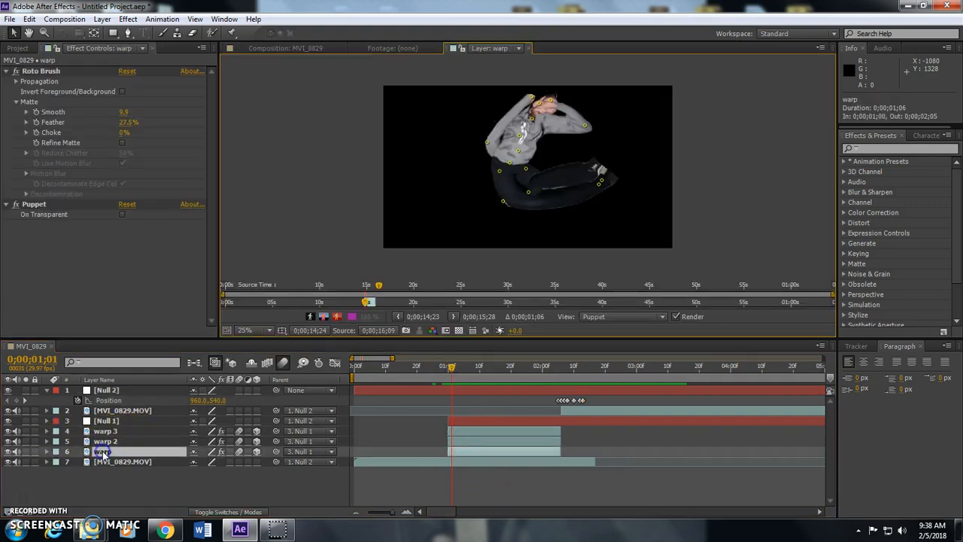
pyautogui.click(529, 48)
pyautogui.click(286, 48)
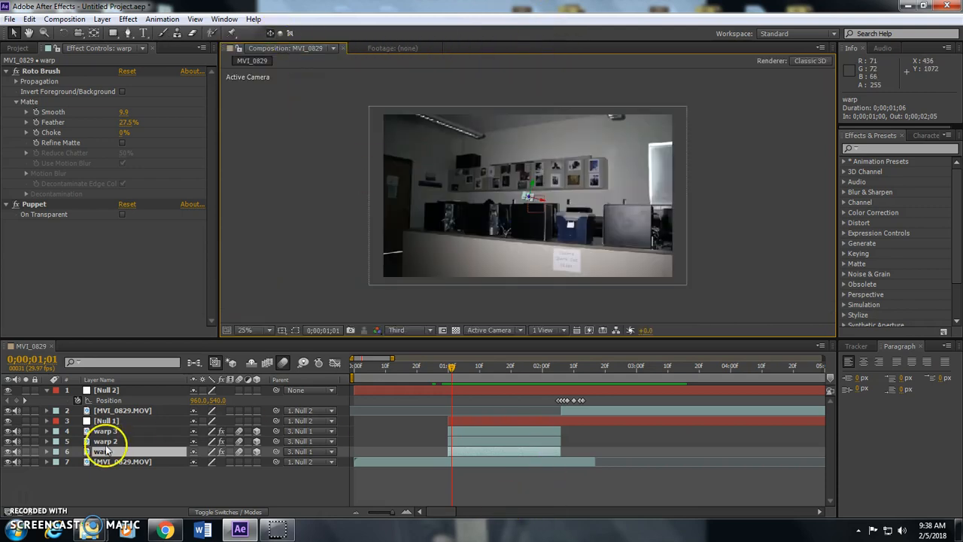
# Step: Move the end Z Rotation keyframe of the warp layer to 0;00;02;06 and set it to 4 revolutions
pyautogui.press('u')
pyautogui.scroll(-4, 316, 436)
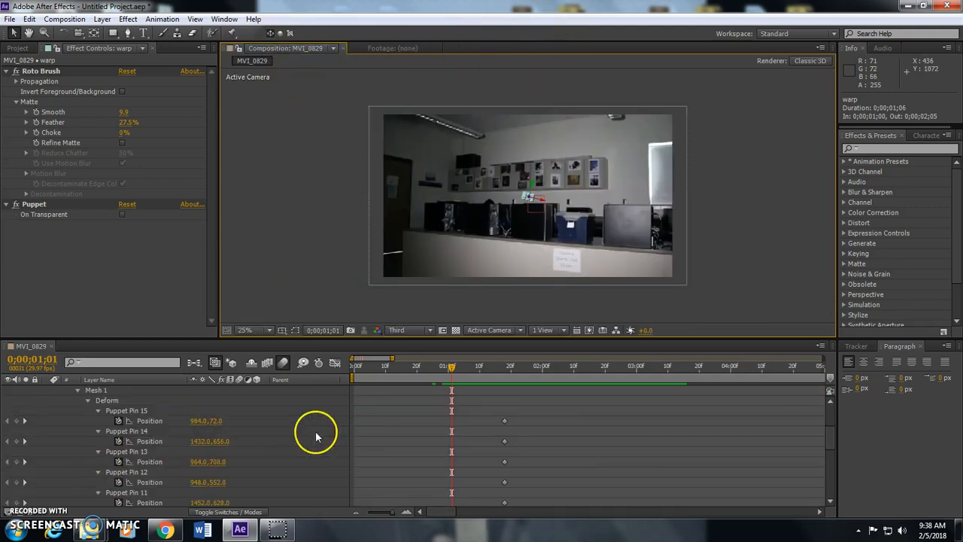
pyautogui.scroll(2, 226, 441)
pyautogui.click(67, 442)
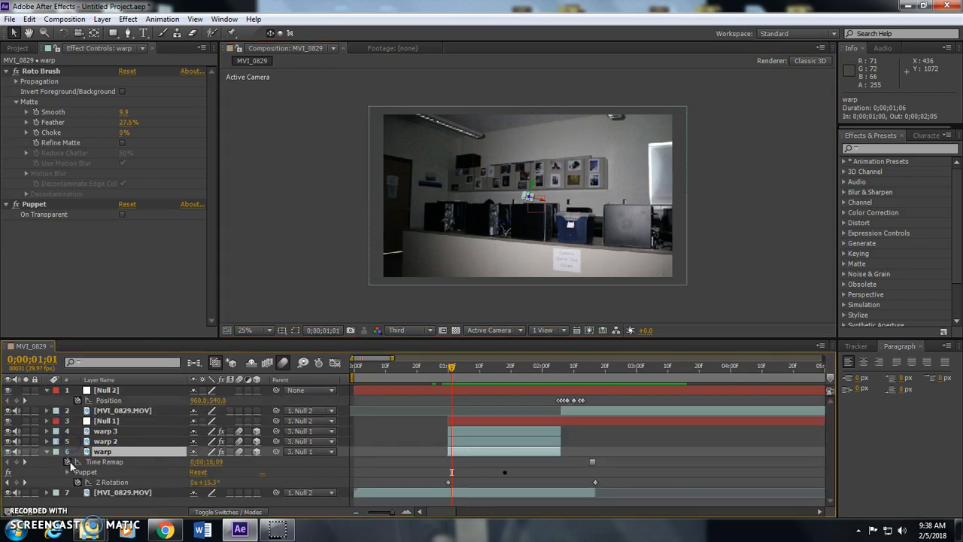
pyautogui.click(102, 462)
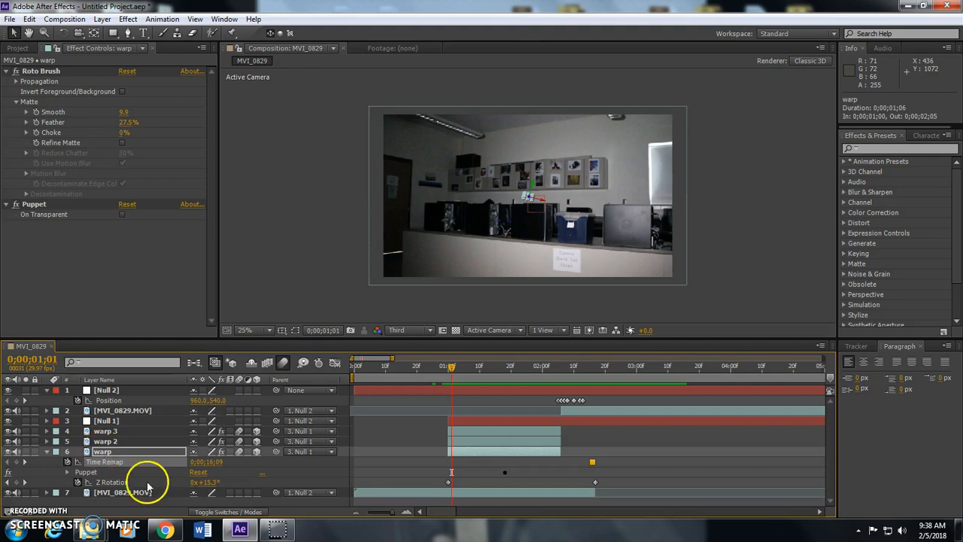
pyautogui.moveTo(580, 488); pyautogui.dragTo(562, 485)
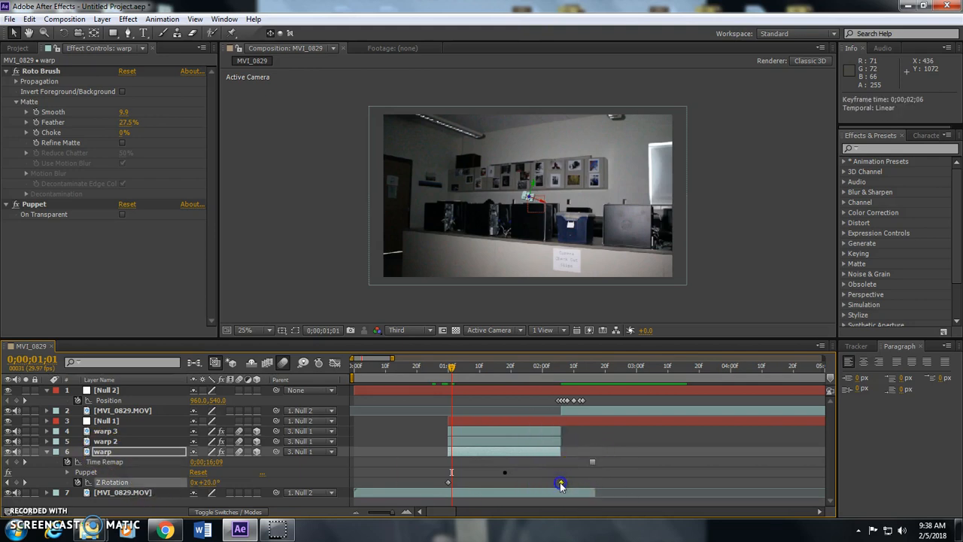
pyautogui.doubleClick(561, 484)
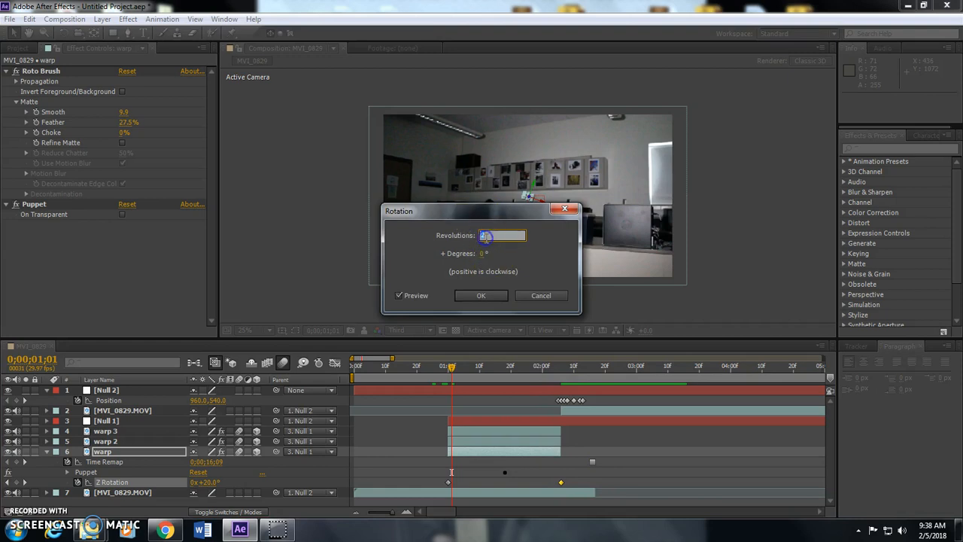
pyautogui.write('4')
pyautogui.press('Return')
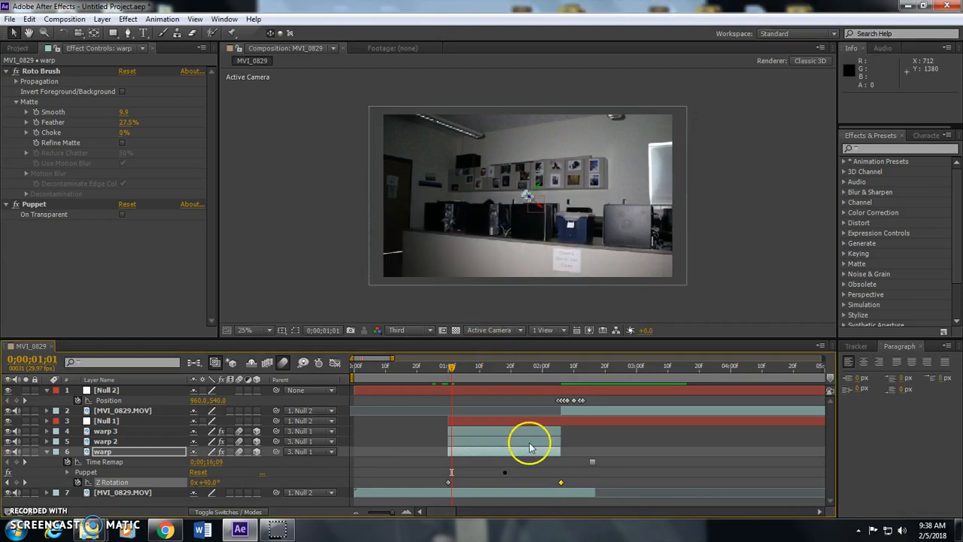
# Step: Move the end Z Rotation keyframe of warp 2 to 0;00;02;06 and increase its number of revolutions
pyautogui.click(529, 445)
pyautogui.press('r')
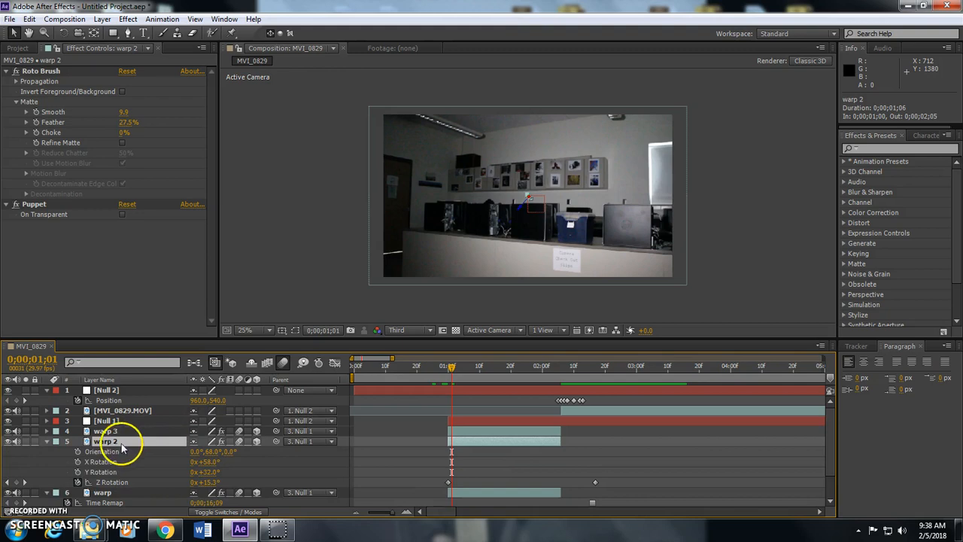
pyautogui.moveTo(595, 482); pyautogui.dragTo(580, 484)
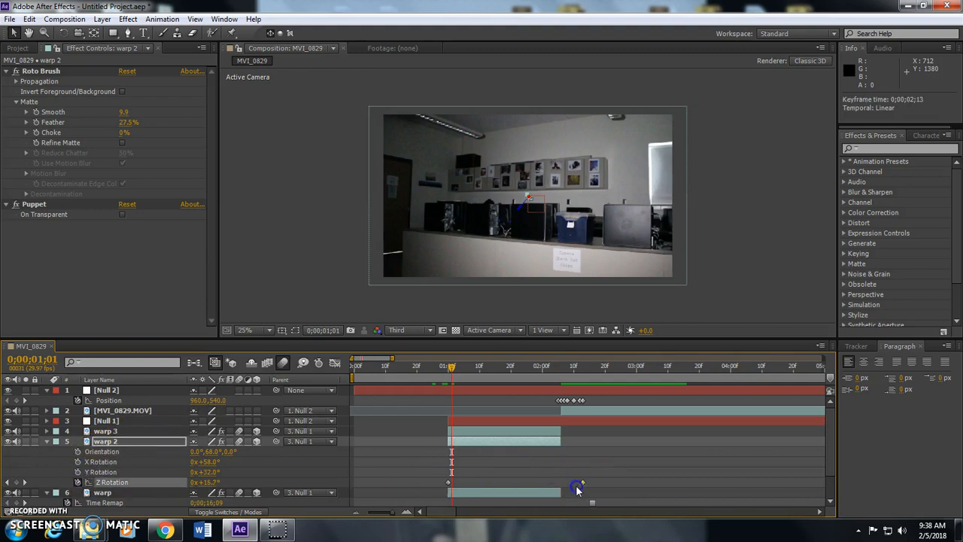
pyautogui.doubleClick(561, 482)
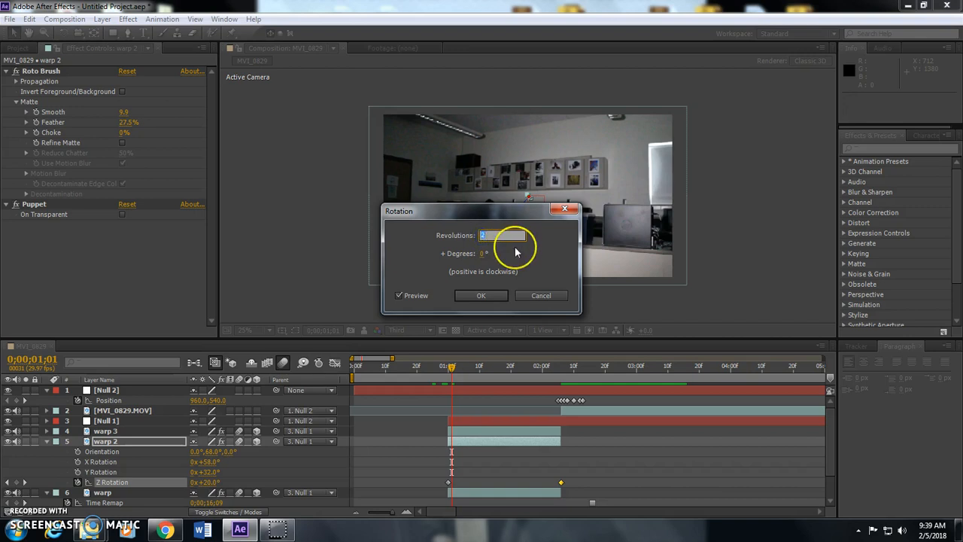
pyautogui.press('Return')
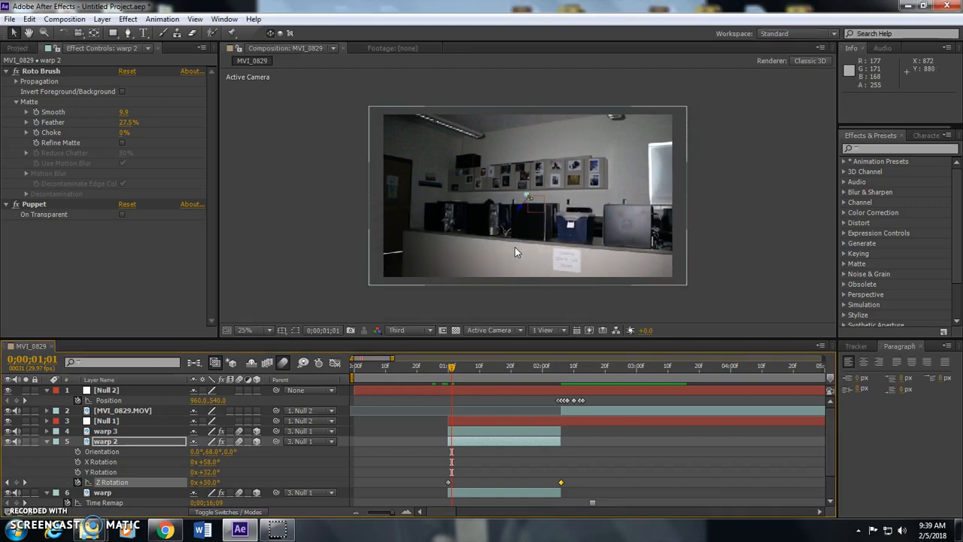
pyautogui.click(104, 431)
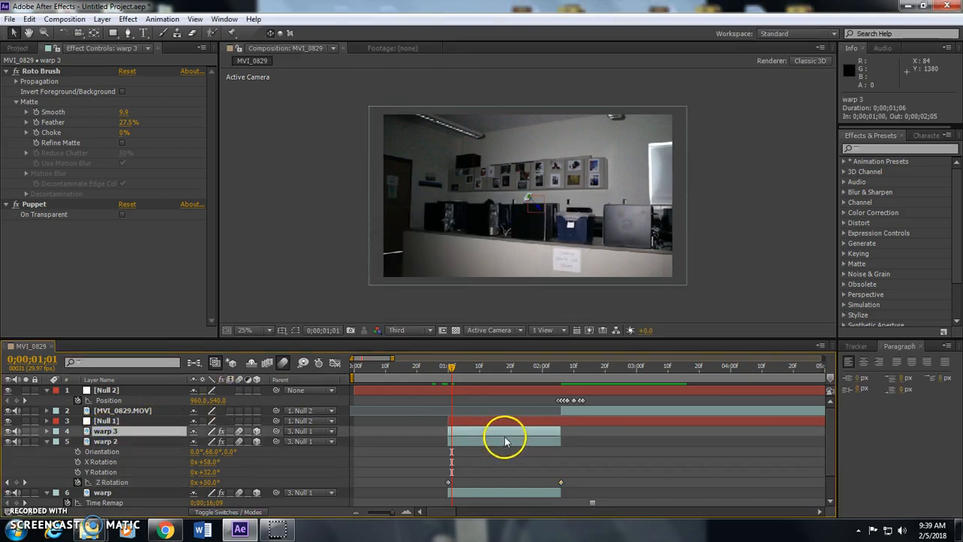
pyautogui.doubleClick(106, 432)
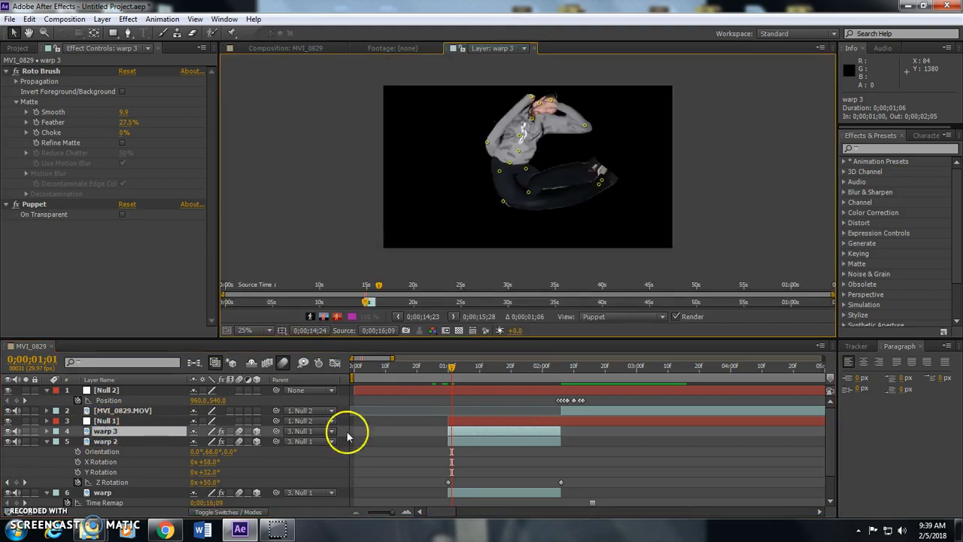
pyautogui.click(534, 48)
pyautogui.click(286, 47)
# Step: Move the end Z Rotation keyframe of warp 3 to 0;00;02;06 and set it to 3 revolutions
pyautogui.click(518, 432)
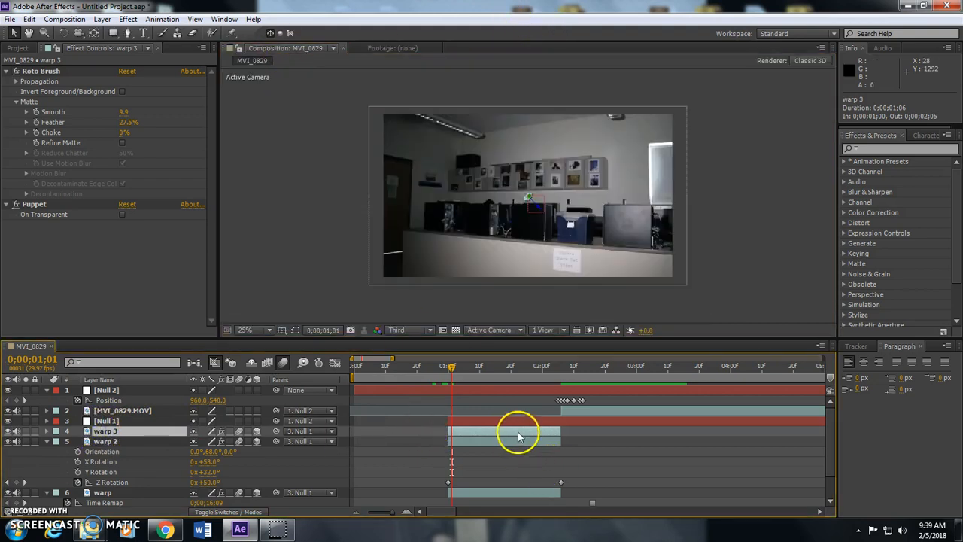
pyautogui.press('u')
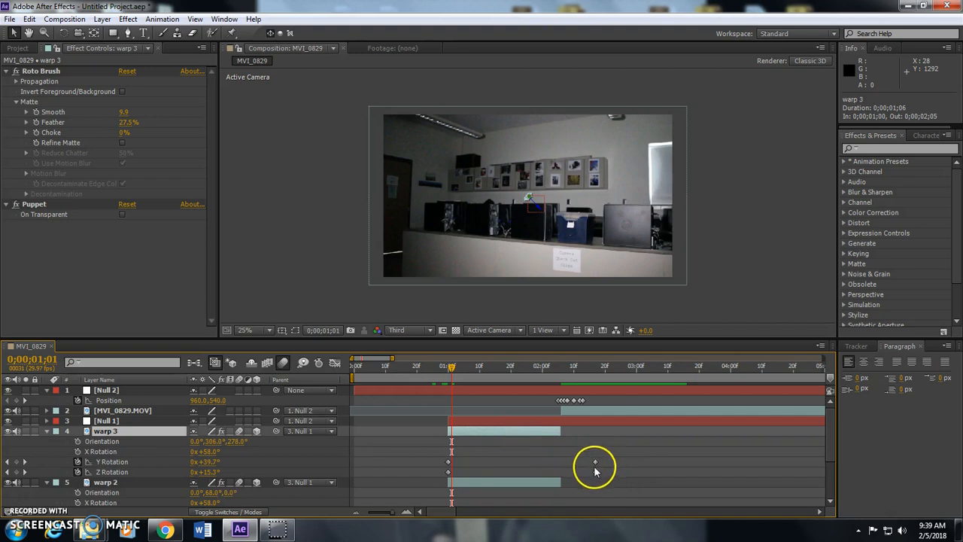
pyautogui.click(595, 473)
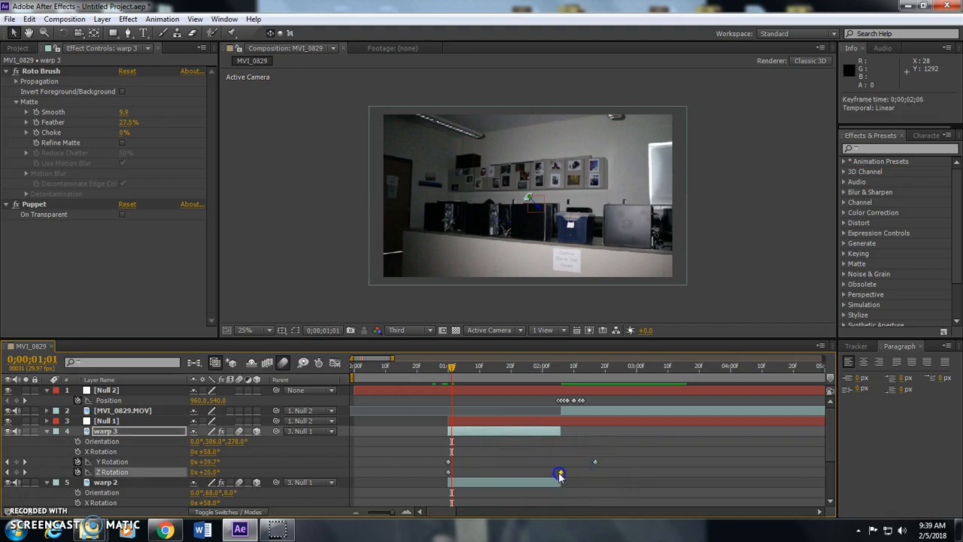
pyautogui.doubleClick(561, 472)
pyautogui.doubleClick(486, 236)
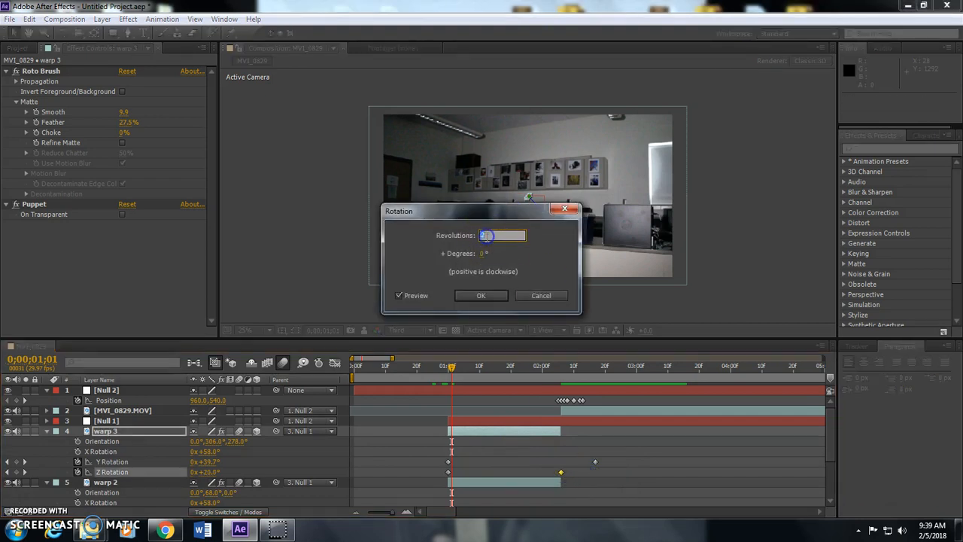
pyautogui.press('Return')
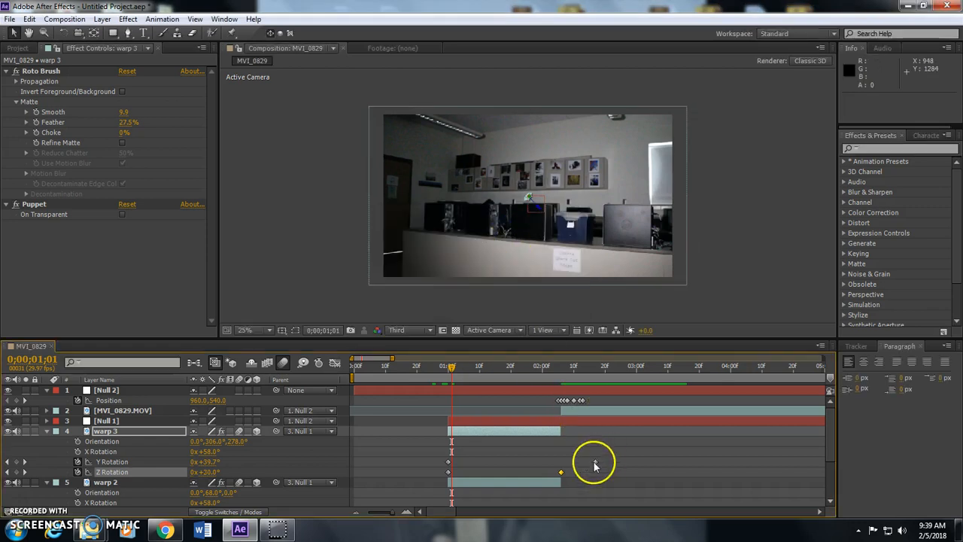
# Step: Set the end Y Rotation keyframe of warp 3 to 5 revolutions and move it to about 0;00;02;07
pyautogui.doubleClick(595, 462)
pyautogui.click(482, 237)
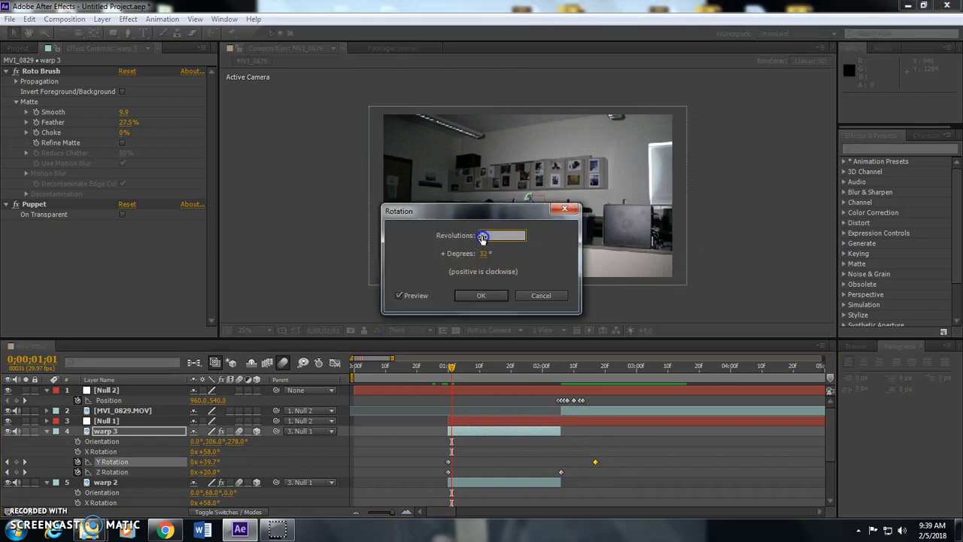
pyautogui.press('Return')
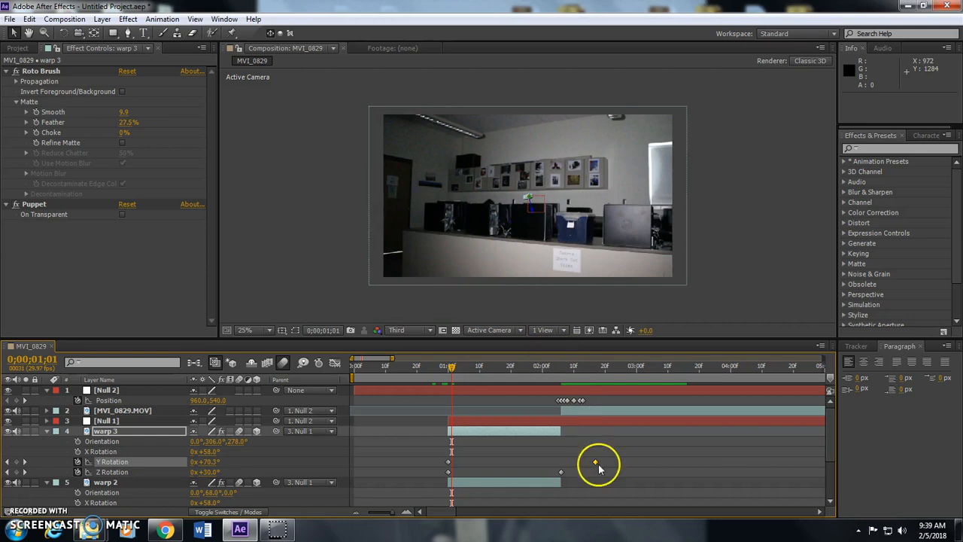
pyautogui.moveTo(578, 461); pyautogui.dragTo(563, 464)
# Step: Play back the faster spin from 0;00;01;00 and scrub past the landing to 0;00;02;22 to check the motion
pyautogui.click(450, 368)
pyautogui.press('space')
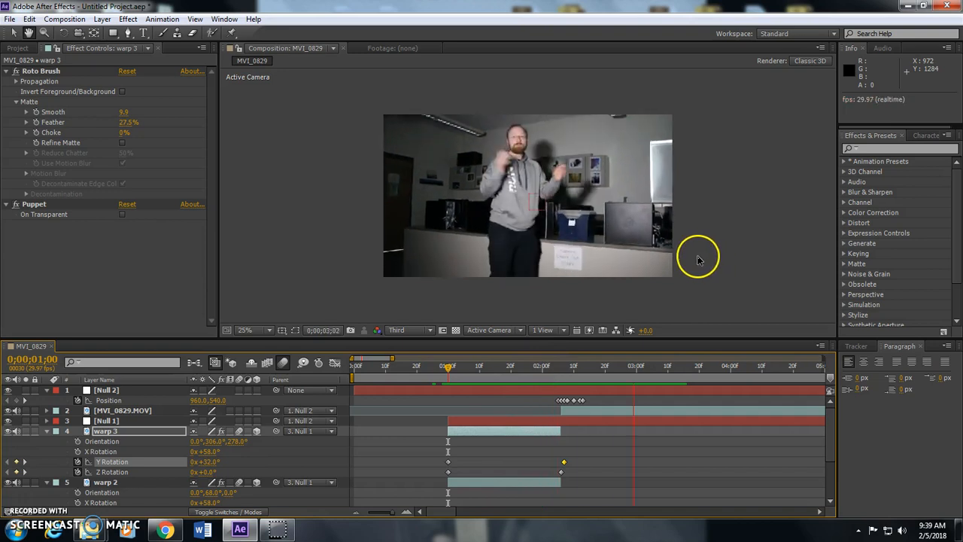
pyautogui.click(454, 367)
pyautogui.moveTo(481, 367); pyautogui.dragTo(611, 371)
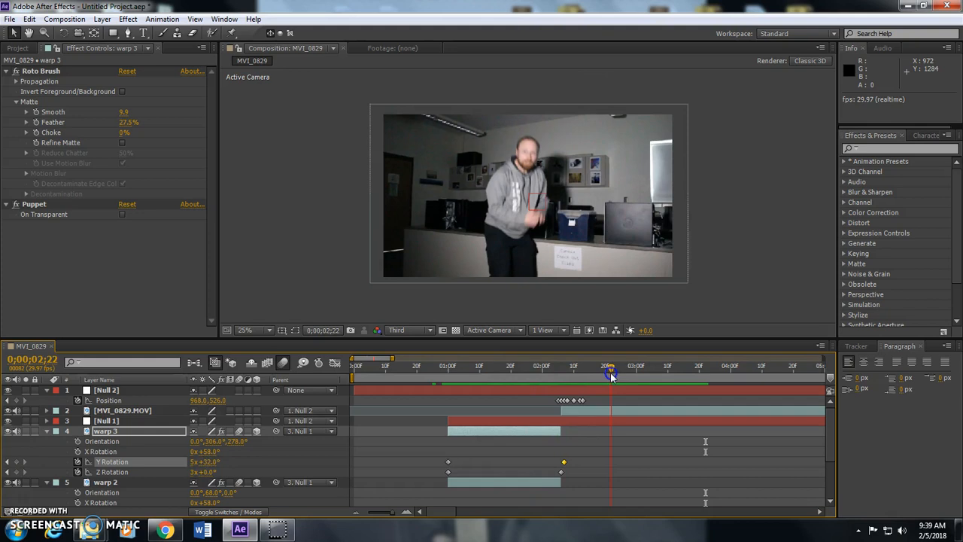